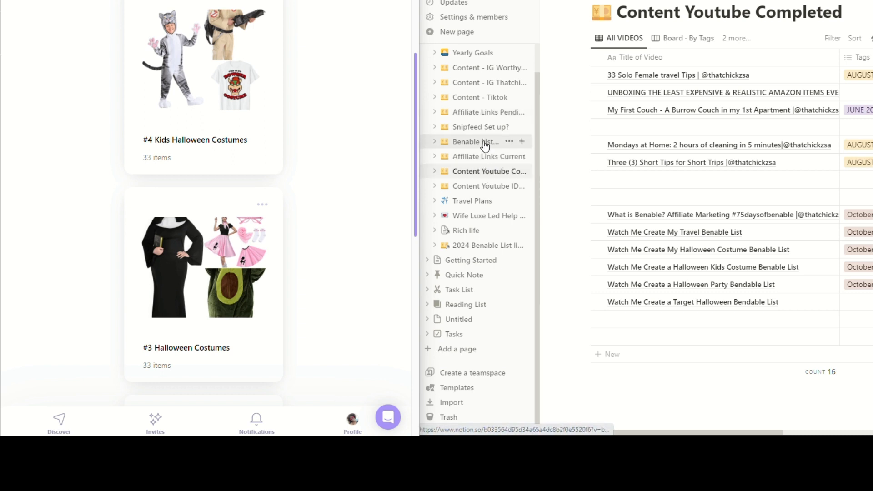
Step: Open the Benable List links page in the Notion workspace and delete the empty row above Books to Self-love
{"action": "left_click", "coordinate": [485, 142]}
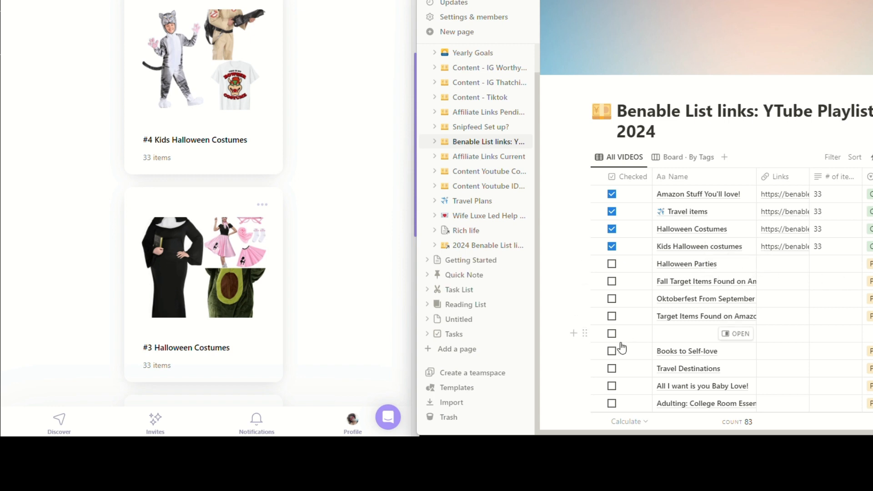
{"action": "left_click", "coordinate": [585, 334]}
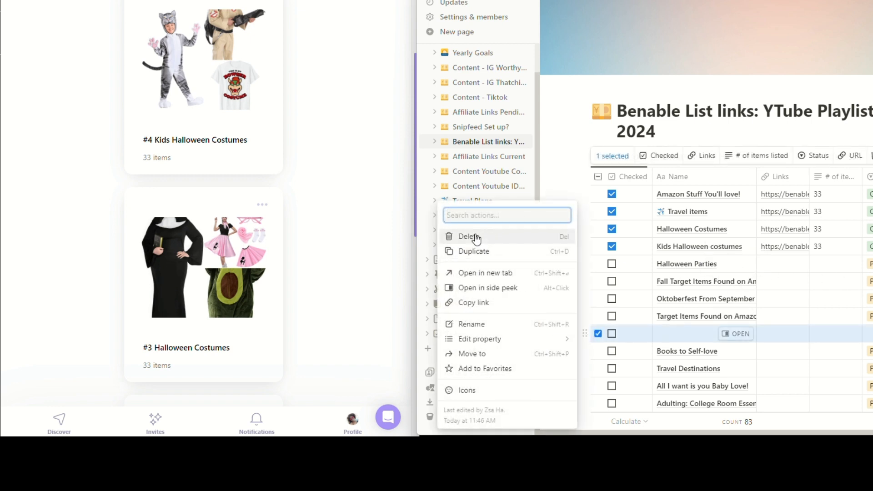
{"action": "left_click", "coordinate": [468, 237]}
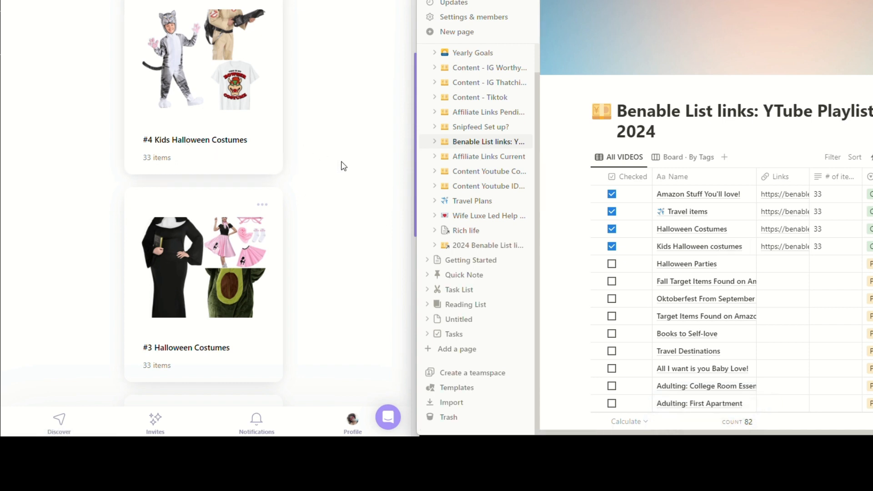
Step: Open the brand partners directory from the Benable profile's dashboard
{"action": "scroll", "coordinate": [343, 165], "scroll_direction": "up", "scroll_amount": 5}
{"action": "scroll", "coordinate": [336, 218], "scroll_direction": "down", "scroll_amount": 3}
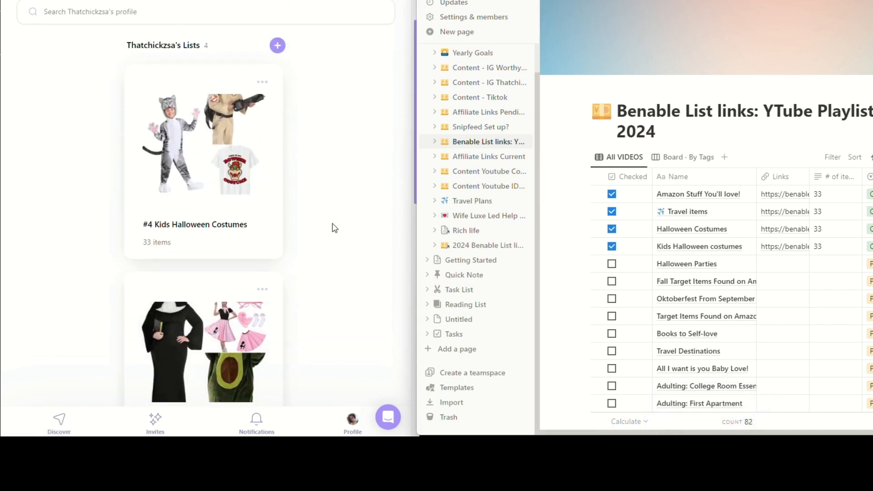
{"action": "scroll", "coordinate": [335, 229], "scroll_direction": "down", "scroll_amount": 1}
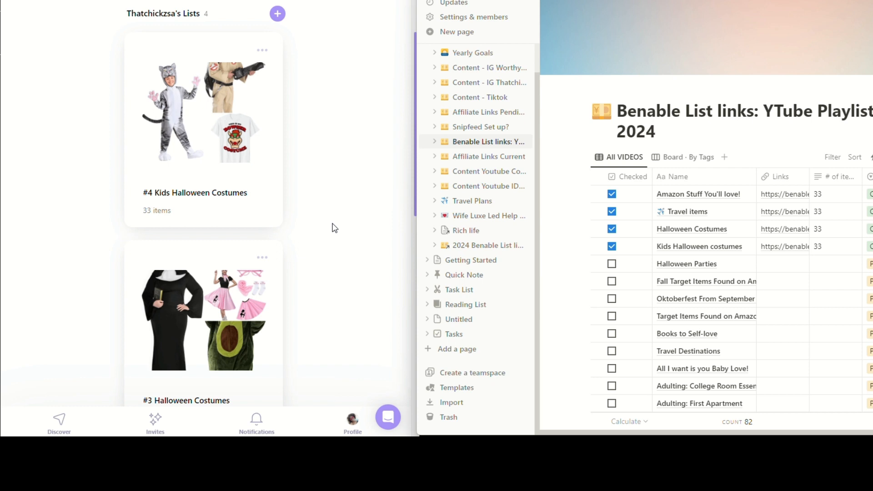
{"action": "scroll", "coordinate": [353, 214], "scroll_direction": "up", "scroll_amount": 5}
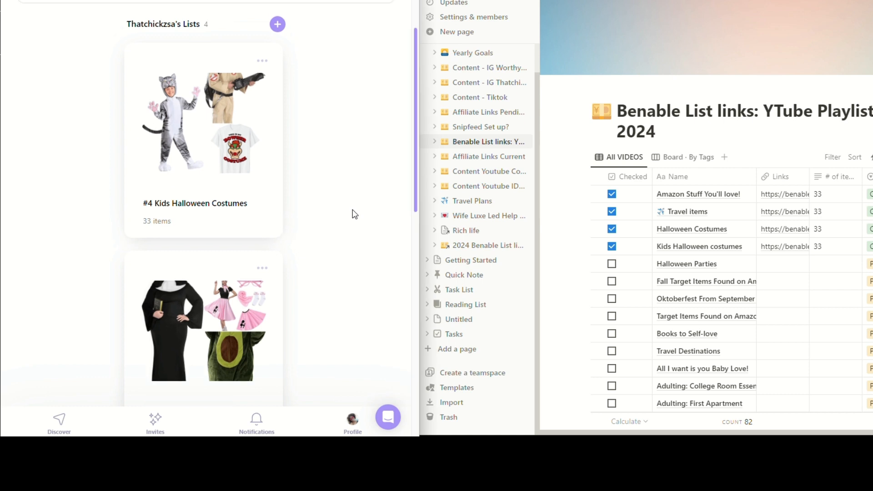
{"action": "left_click", "coordinate": [353, 420]}
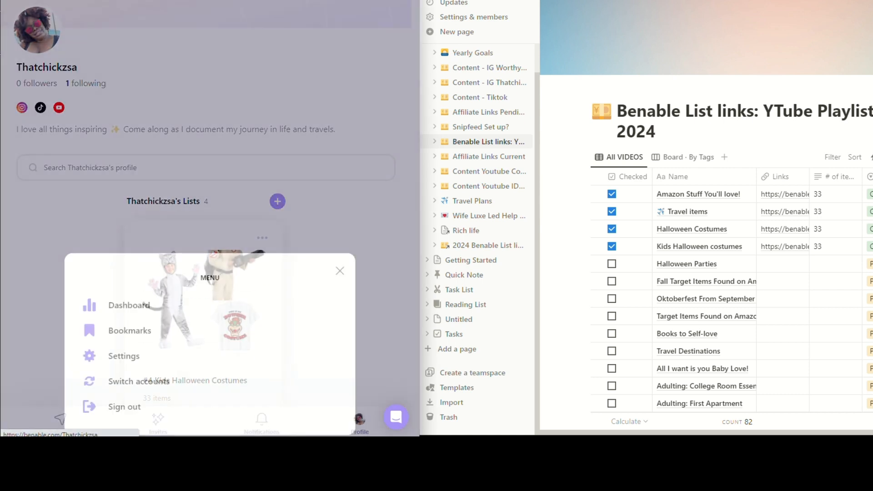
{"action": "left_click", "coordinate": [129, 309]}
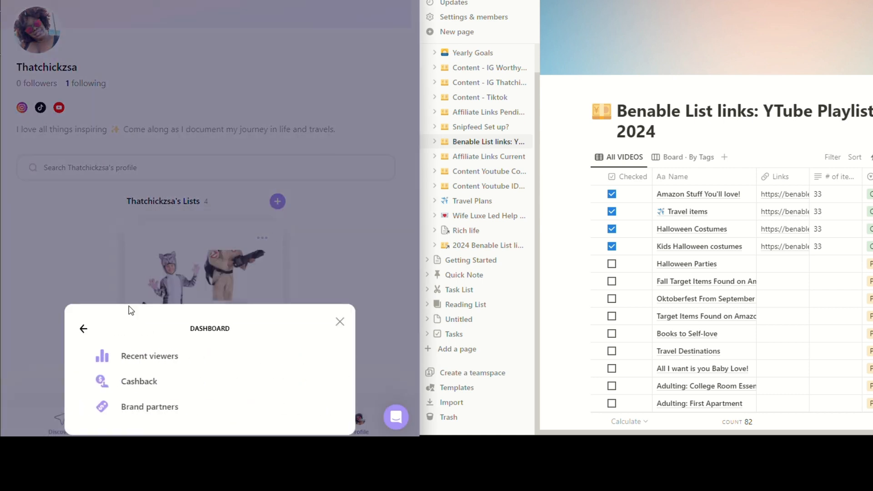
{"action": "left_click", "coordinate": [142, 406]}
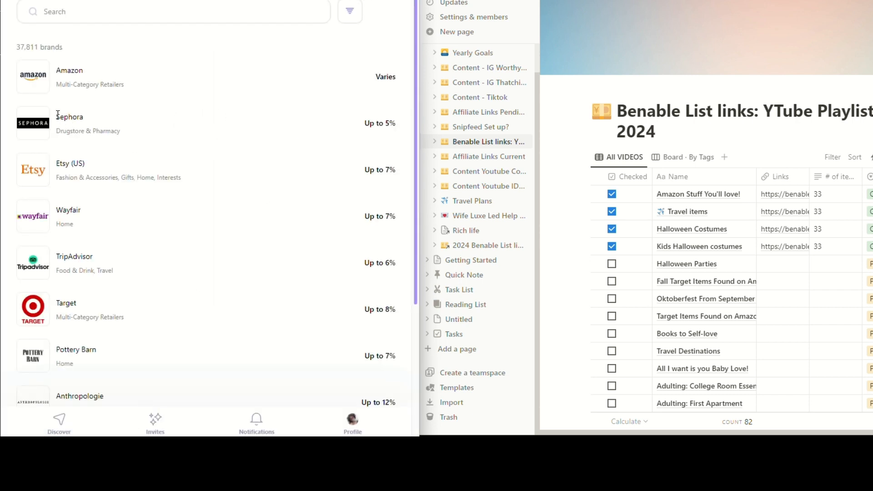
Step: Look through the first partner brands and their commission rates, then return to the dashboard options
{"action": "scroll", "coordinate": [98, 157], "scroll_direction": "down", "scroll_amount": 4}
{"action": "scroll", "coordinate": [101, 158], "scroll_direction": "down", "scroll_amount": 12}
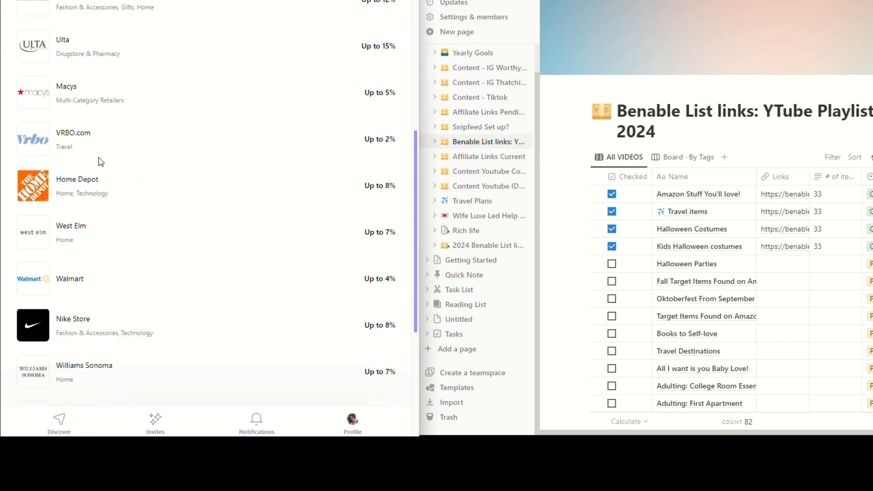
{"action": "scroll", "coordinate": [101, 163], "scroll_direction": "up", "scroll_amount": 5}
{"action": "scroll", "coordinate": [101, 163], "scroll_direction": "up", "scroll_amount": 11}
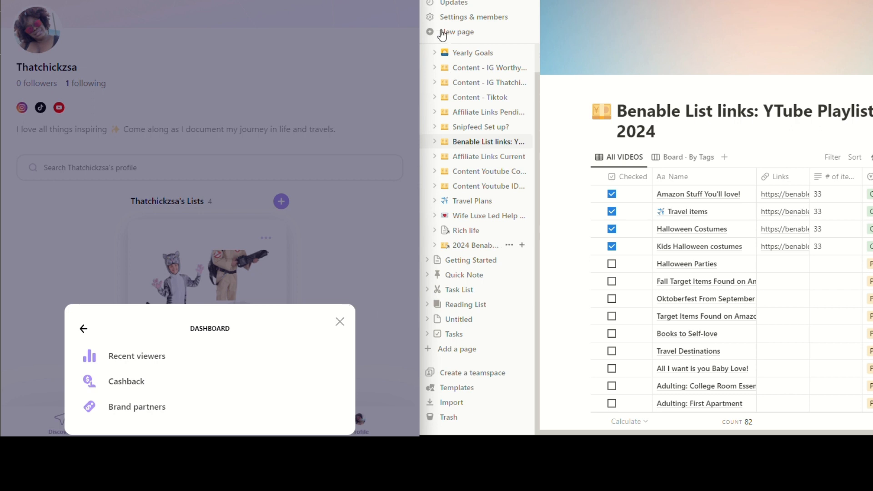
Step: Reopen the brand partners directory, review the retailers further down the list, and return to the profile page
{"action": "left_click", "coordinate": [133, 415]}
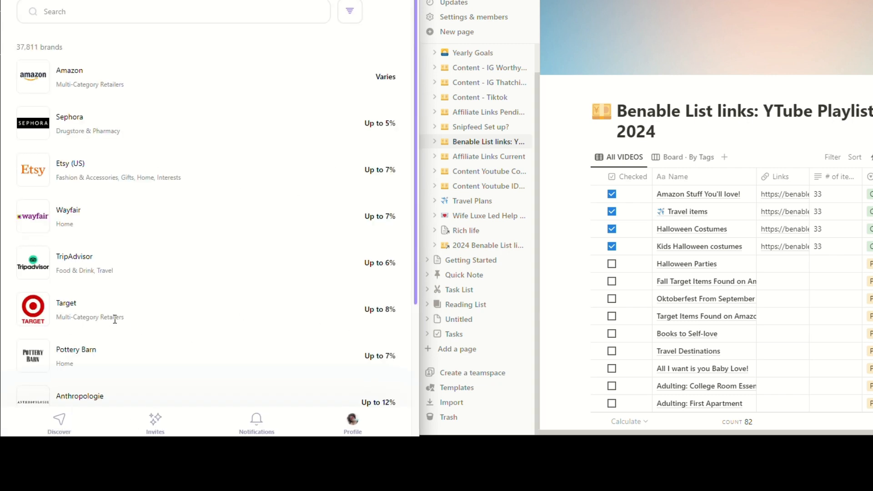
{"action": "scroll", "coordinate": [150, 218], "scroll_direction": "down", "scroll_amount": 3}
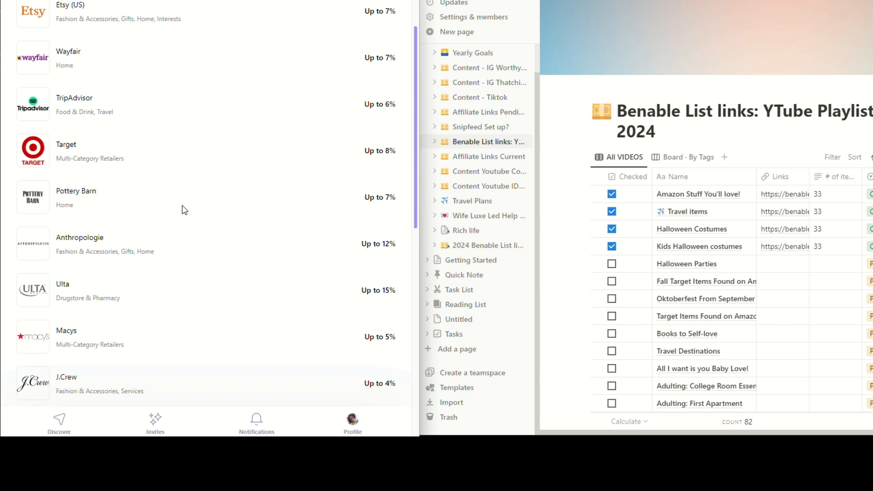
{"action": "scroll", "coordinate": [185, 210], "scroll_direction": "down", "scroll_amount": 9}
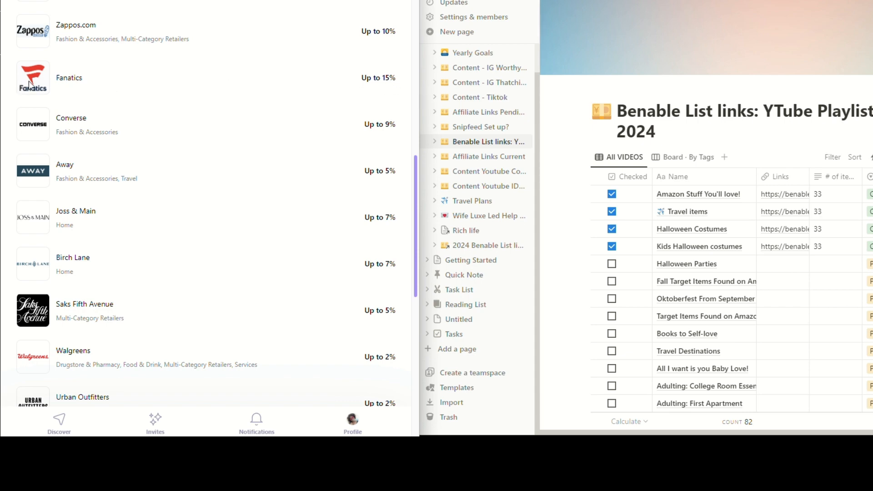
{"action": "scroll", "coordinate": [124, 178], "scroll_direction": "down", "scroll_amount": 3}
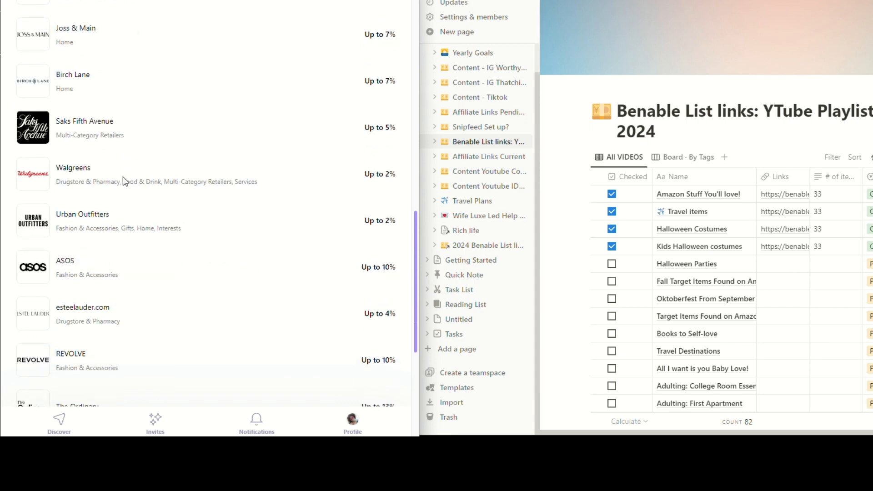
{"action": "scroll", "coordinate": [124, 179], "scroll_direction": "down", "scroll_amount": 4}
{"action": "scroll", "coordinate": [125, 181], "scroll_direction": "down", "scroll_amount": 1}
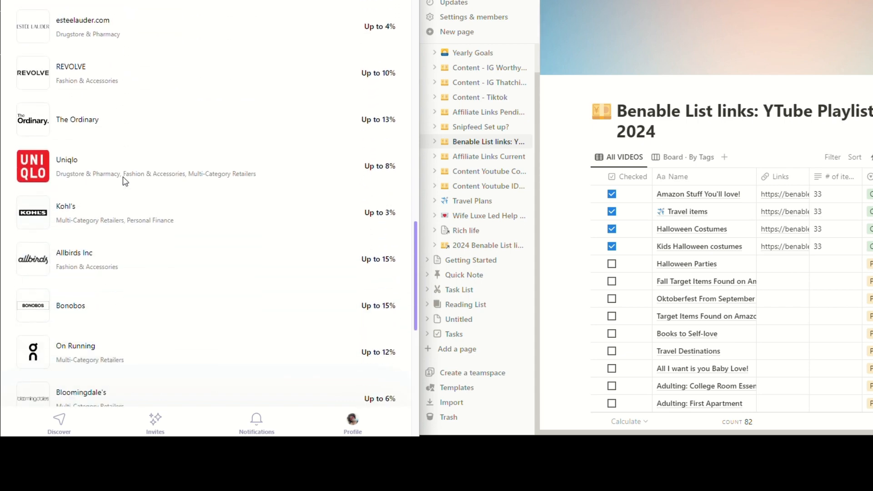
{"action": "scroll", "coordinate": [125, 181], "scroll_direction": "down", "scroll_amount": 2}
{"action": "scroll", "coordinate": [125, 181], "scroll_direction": "up", "scroll_amount": 10}
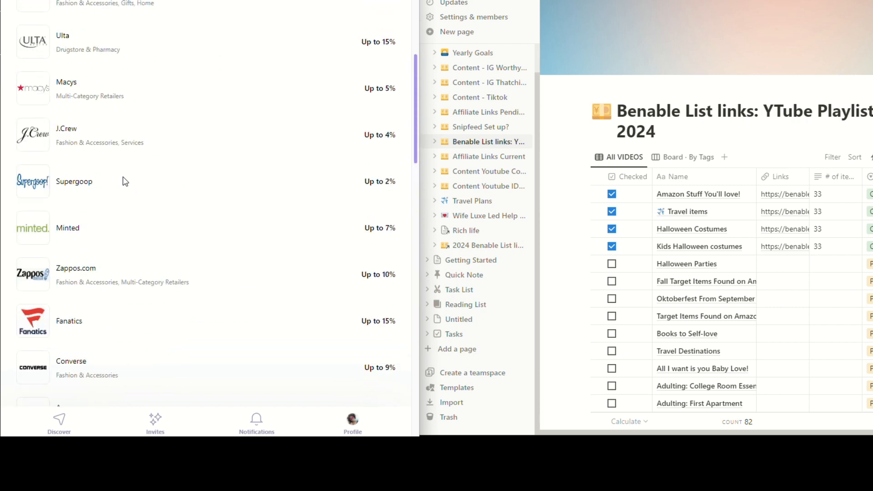
{"action": "scroll", "coordinate": [124, 180], "scroll_direction": "up", "scroll_amount": 5}
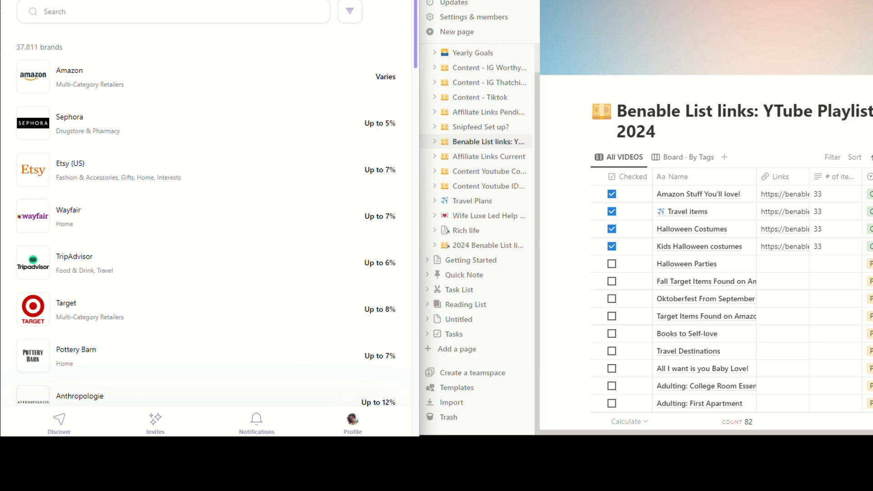
{"action": "key", "text": "alt+Left"}
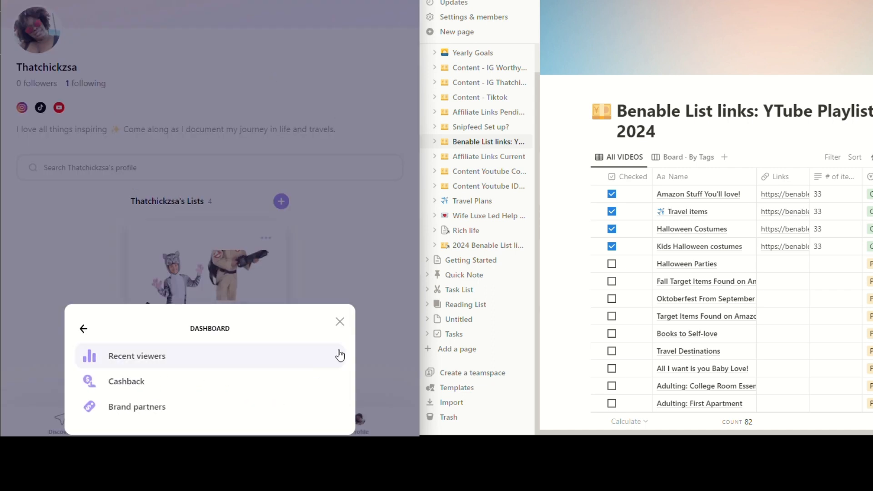
{"action": "left_click", "coordinate": [340, 322]}
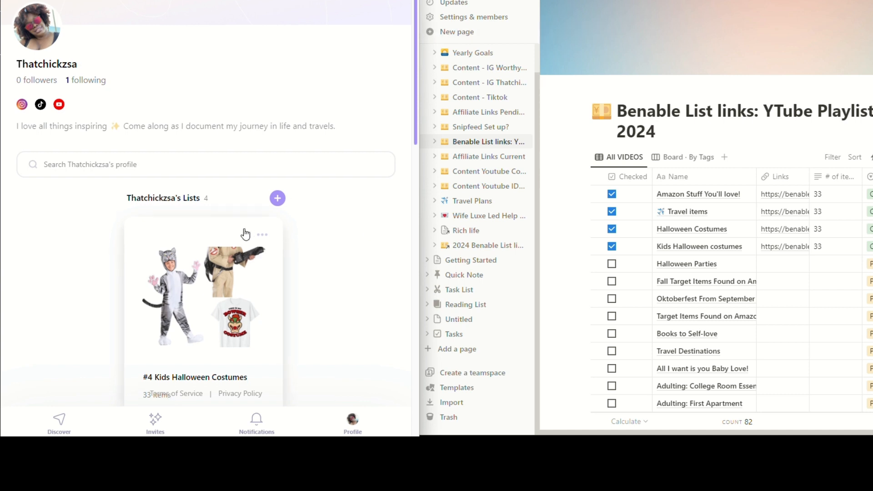
Step: Review the existing lists on the Benable profile, from Kids Halloween Costumes down to Travel
{"action": "scroll", "coordinate": [245, 231], "scroll_direction": "down", "scroll_amount": 5}
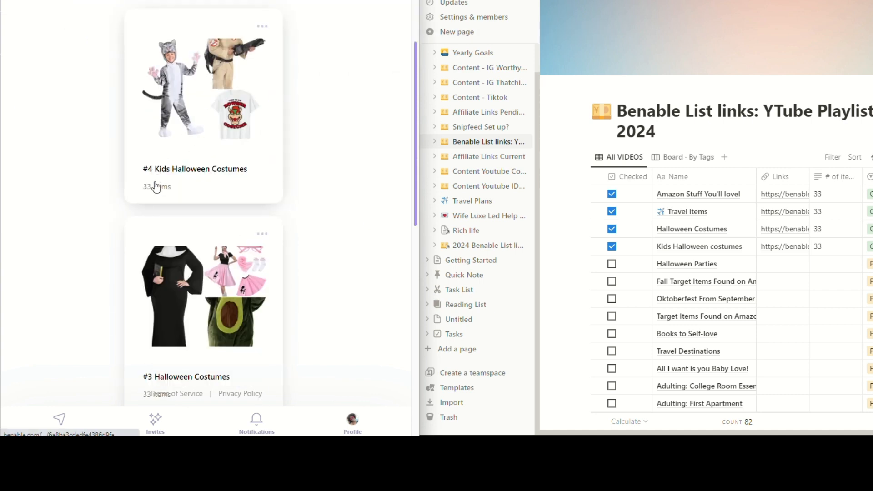
{"action": "scroll", "coordinate": [168, 218], "scroll_direction": "down", "scroll_amount": 4}
{"action": "scroll", "coordinate": [168, 218], "scroll_direction": "down", "scroll_amount": 8}
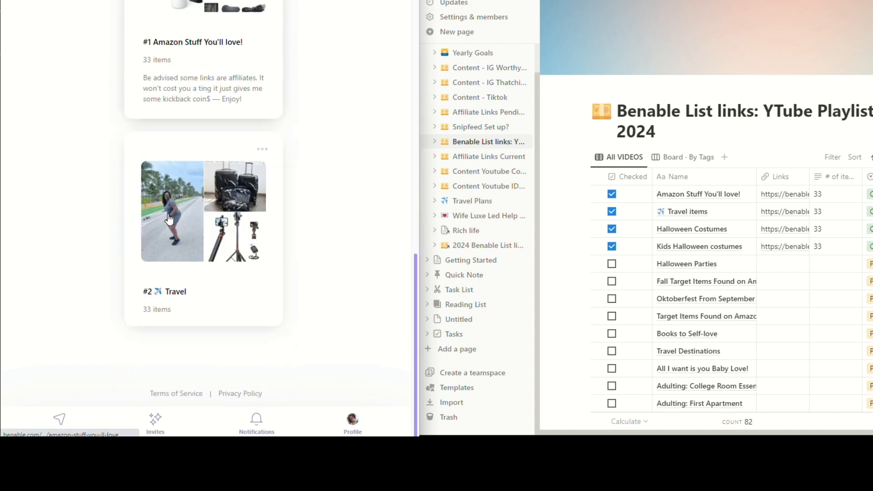
{"action": "scroll", "coordinate": [168, 218], "scroll_direction": "up", "scroll_amount": 10}
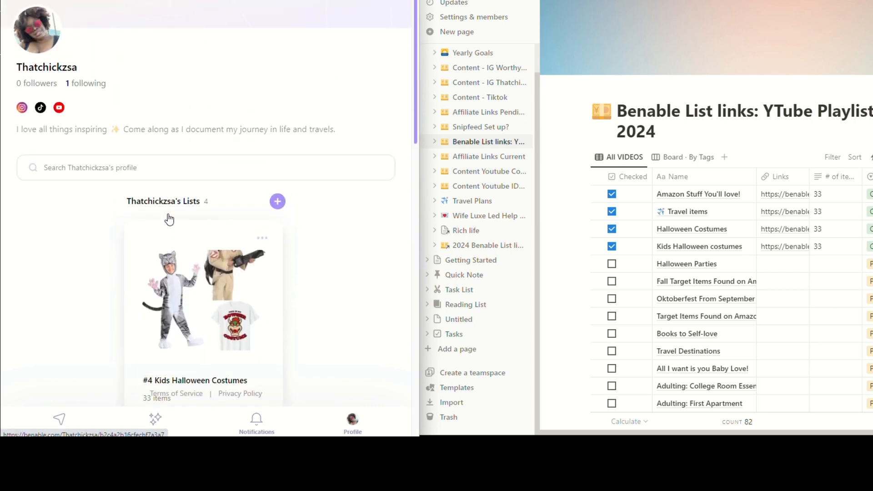
{"action": "scroll", "coordinate": [168, 218], "scroll_direction": "down", "scroll_amount": 3}
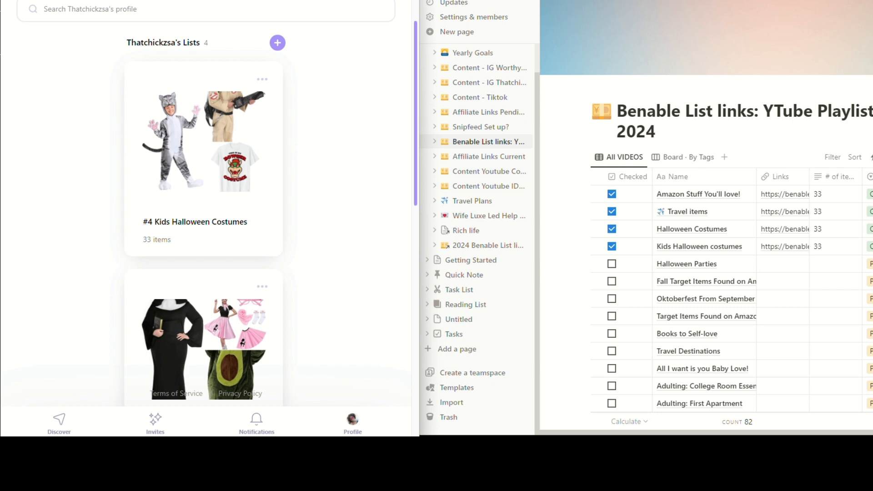
Step: Switch to the Google results for "halloween parties nyc" and look through them
{"action": "left_click_drag", "start_coordinate": [682, 0], "coordinate": [685, 33]}
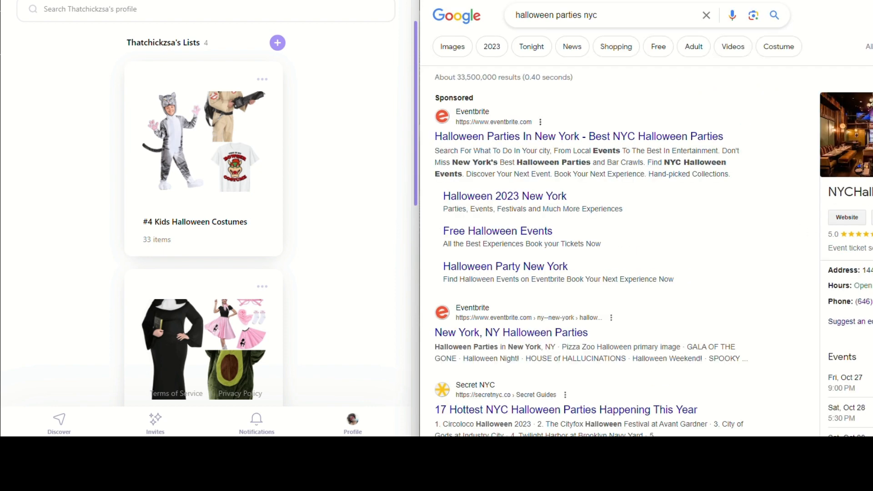
{"action": "scroll", "coordinate": [590, 243], "scroll_direction": "down", "scroll_amount": 3}
{"action": "scroll", "coordinate": [589, 243], "scroll_direction": "down", "scroll_amount": 3}
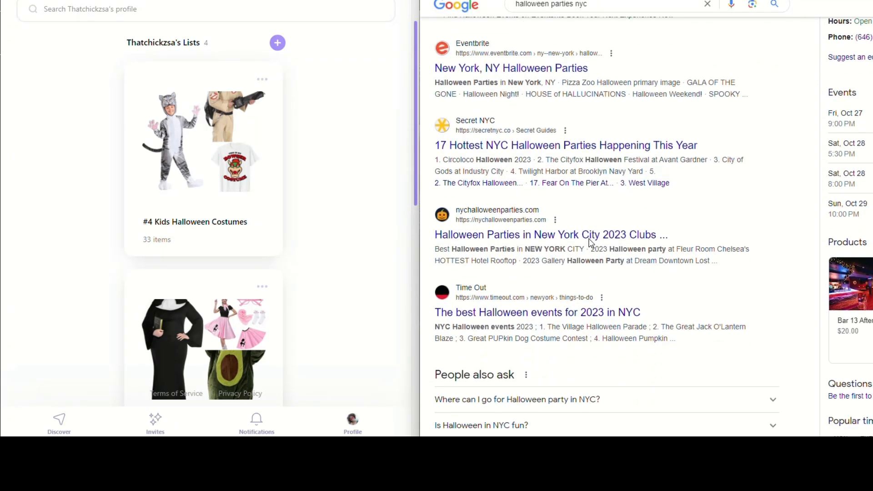
{"action": "scroll", "coordinate": [589, 243], "scroll_direction": "down", "scroll_amount": 3}
{"action": "scroll", "coordinate": [589, 244], "scroll_direction": "up", "scroll_amount": 3}
{"action": "scroll", "coordinate": [589, 244], "scroll_direction": "up", "scroll_amount": 6}
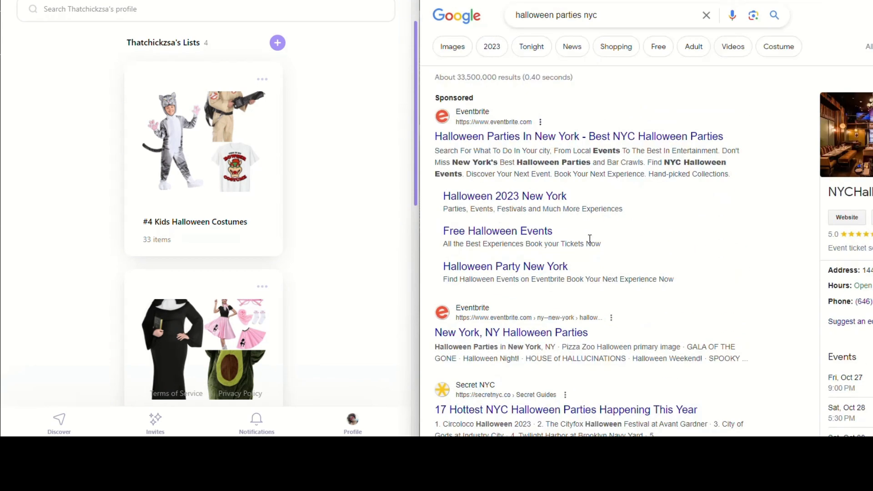
Step: Extend the Google search to "halloween parties nyc items" and run it
{"action": "left_click", "coordinate": [634, 18]}
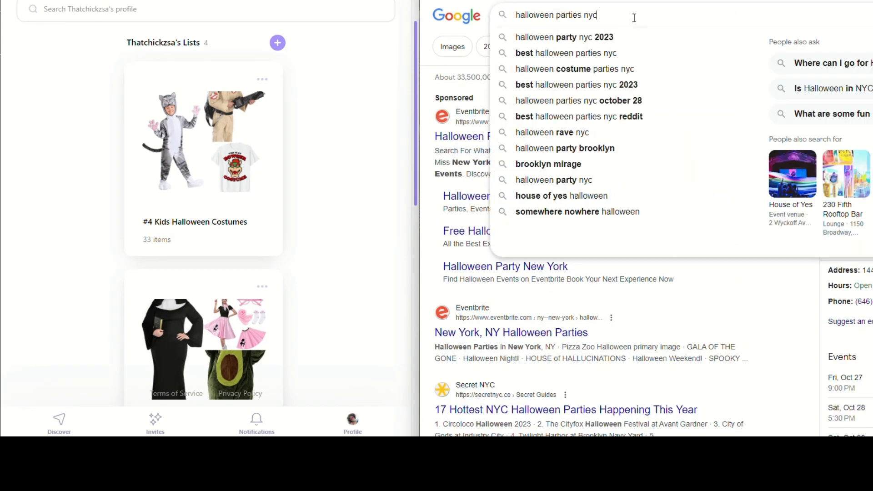
{"action": "type", "text": "it"}
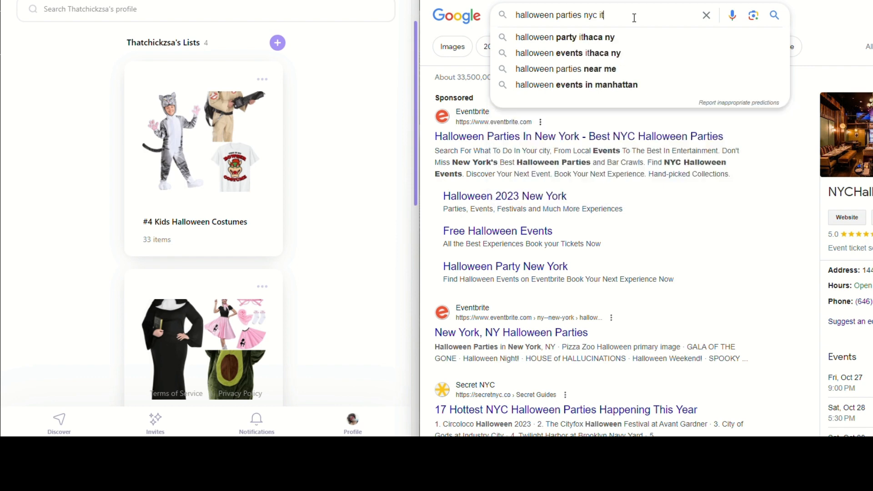
{"action": "type", "text": "ems"}
{"action": "key", "text": "Return"}
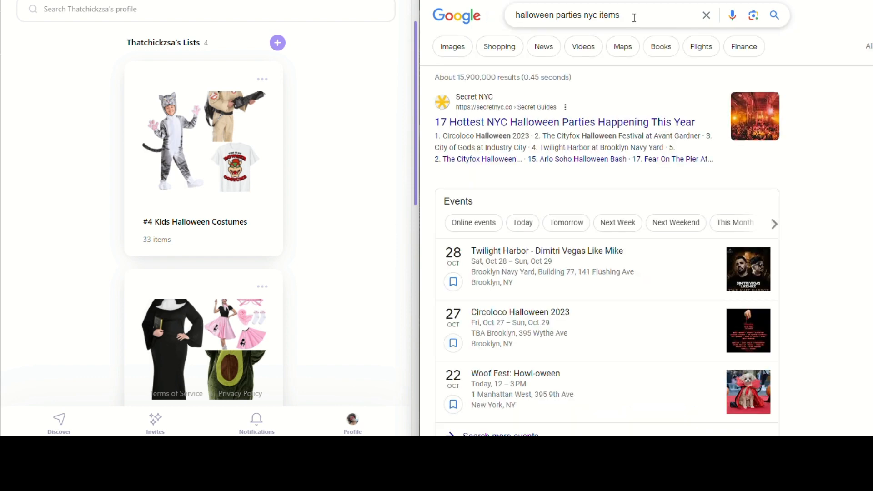
Step: Change the Google search to "halloween parties items" and run it
{"action": "left_click", "coordinate": [634, 17]}
{"action": "key", "text": "BackSpace"}
{"action": "key", "text": "BackSpace"}
{"action": "key", "text": "BackSpace"}
{"action": "key", "text": "BackSpace"}
{"action": "key", "text": "BackSpace"}
{"action": "key", "text": "BackSpace"}
{"action": "key", "text": "BackSpace"}
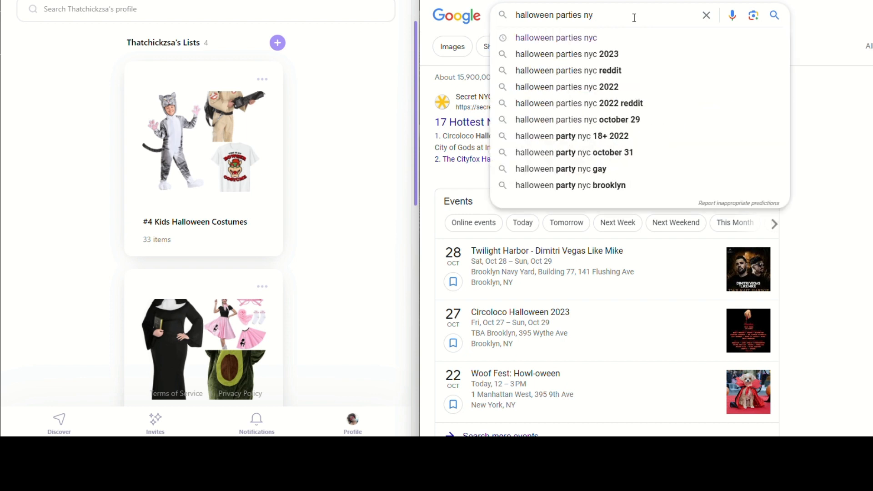
{"action": "key", "text": "BackSpace"}
{"action": "key", "text": "BackSpace"}
{"action": "type", "text": "ems"}
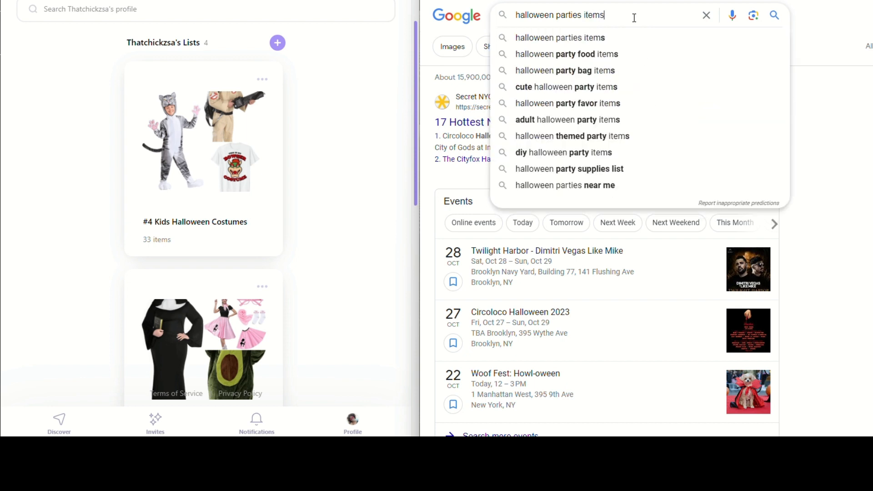
{"action": "key", "text": "Return"}
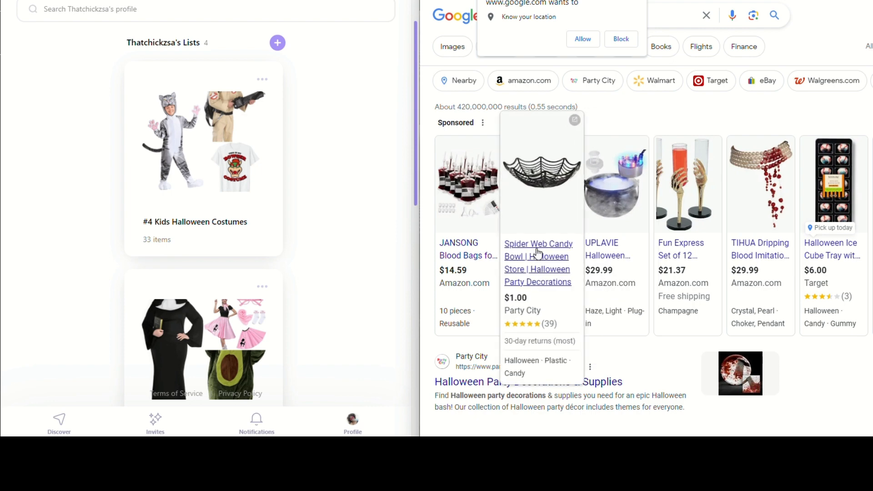
Step: Open Party City's Spider Web Candy Bowl from the sponsored products and examine its product page
{"action": "left_click", "coordinate": [542, 253]}
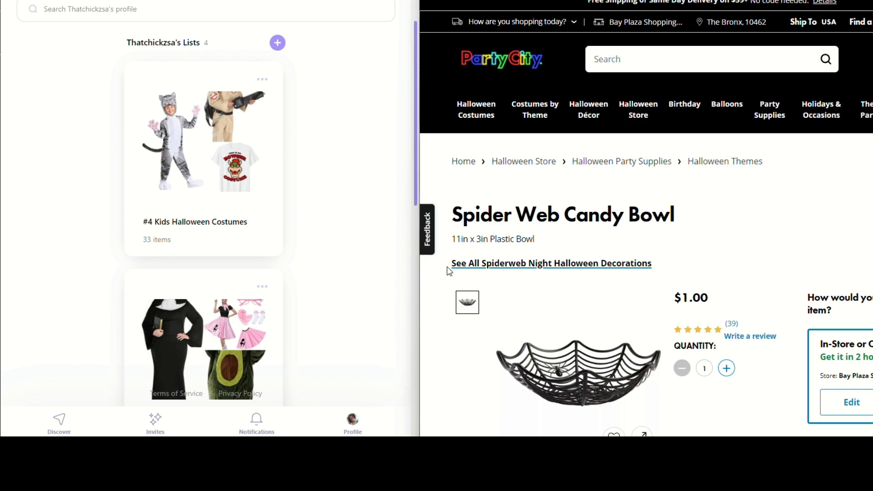
{"action": "scroll", "coordinate": [678, 258], "scroll_direction": "down", "scroll_amount": 3}
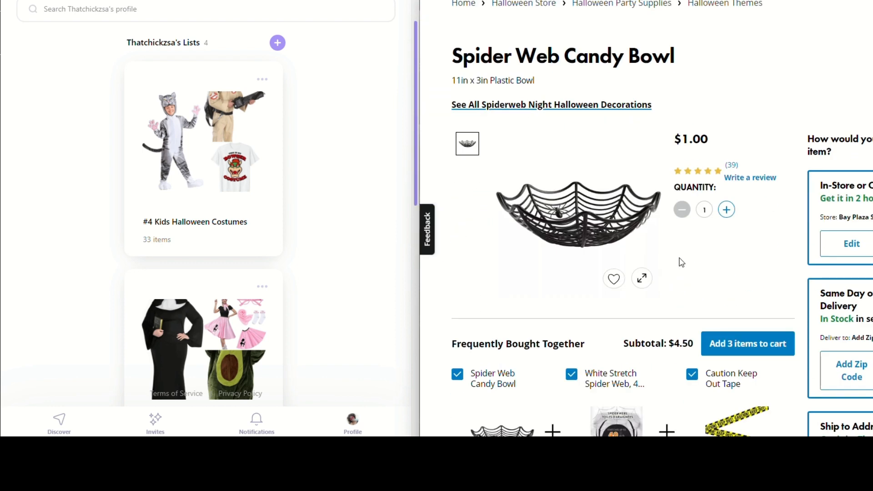
Step: Copy the product title "Spider Web Candy Bowl" from the Party City page
{"action": "scroll", "coordinate": [681, 262], "scroll_direction": "up", "scroll_amount": 1}
{"action": "left_click_drag", "start_coordinate": [675, 163], "coordinate": [452, 162]}
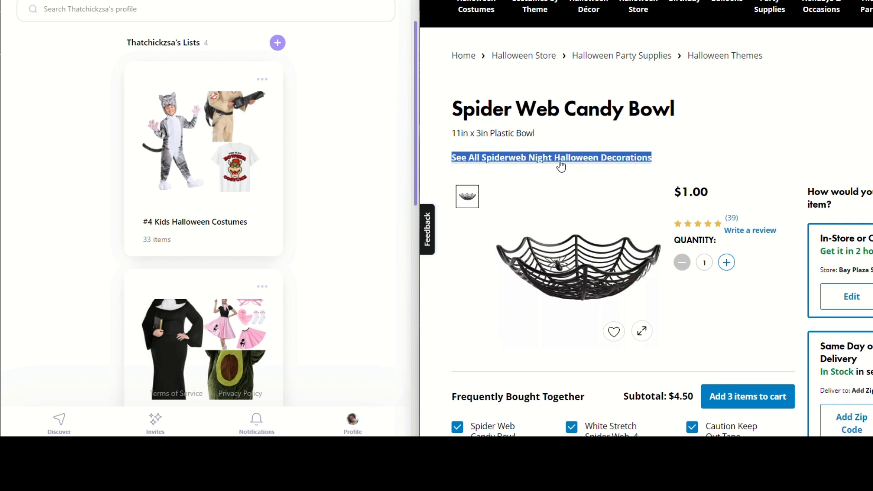
{"action": "left_click", "coordinate": [715, 131]}
{"action": "left_click_drag", "start_coordinate": [683, 113], "coordinate": [456, 108]}
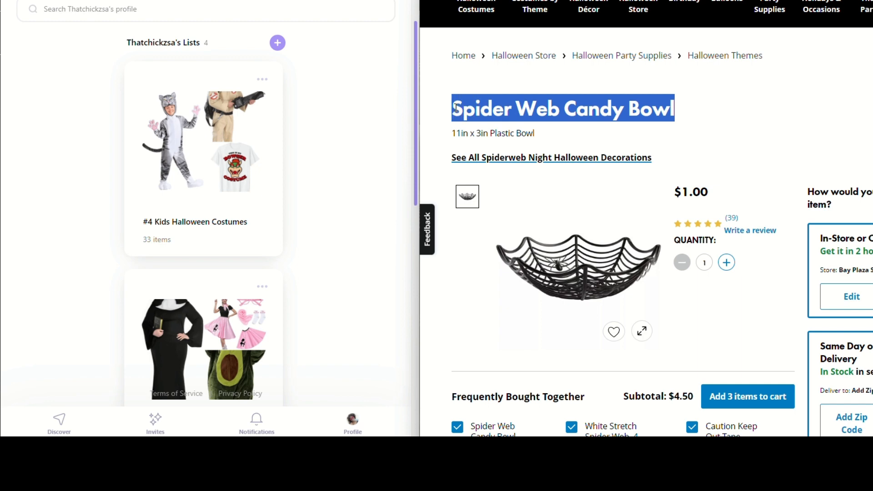
{"action": "right_click", "coordinate": [464, 106]}
{"action": "left_click", "coordinate": [506, 119]}
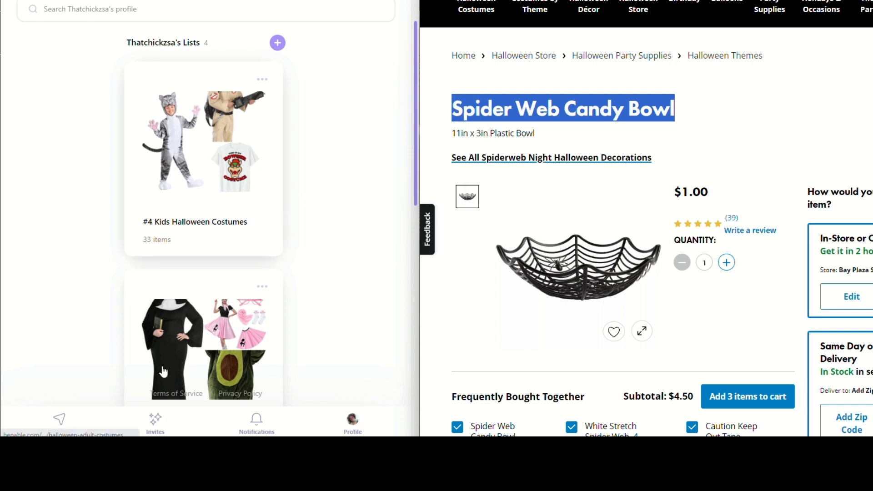
Step: Create a new Benable list named "#5 Halloween Party Items!"
{"action": "left_click", "coordinate": [278, 44]}
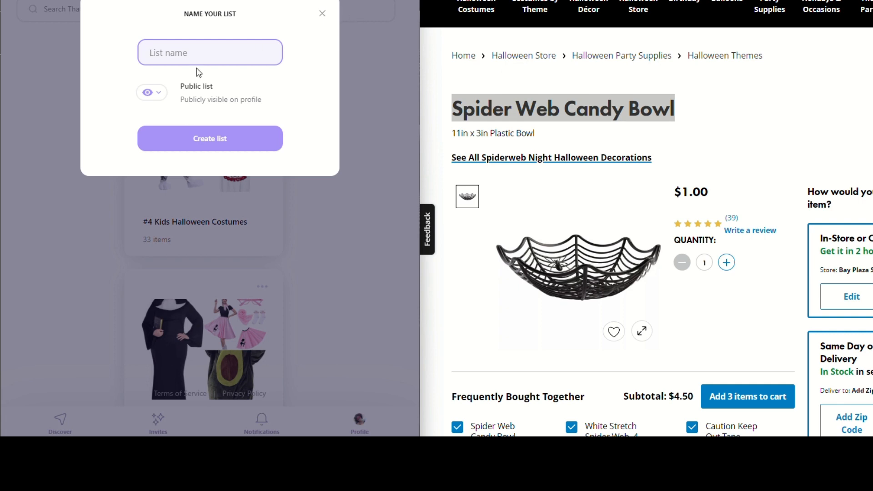
{"action": "type", "text": "Ha"}
{"action": "key", "text": "BackSpace"}
{"action": "key", "text": "BackSpace"}
{"action": "type", "text": "#5 halloween"}
{"action": "key", "text": "BackSpace"}
{"action": "key", "text": "BackSpace"}
{"action": "key", "text": "BackSpace"}
{"action": "key", "text": "BackSpace"}
{"action": "key", "text": "BackSpace"}
{"action": "key", "text": "BackSpace"}
{"action": "key", "text": "BackSpace"}
{"action": "key", "text": "BackSpace"}
{"action": "key", "text": "BackSpace"}
{"action": "type", "text": "Halloween Party"}
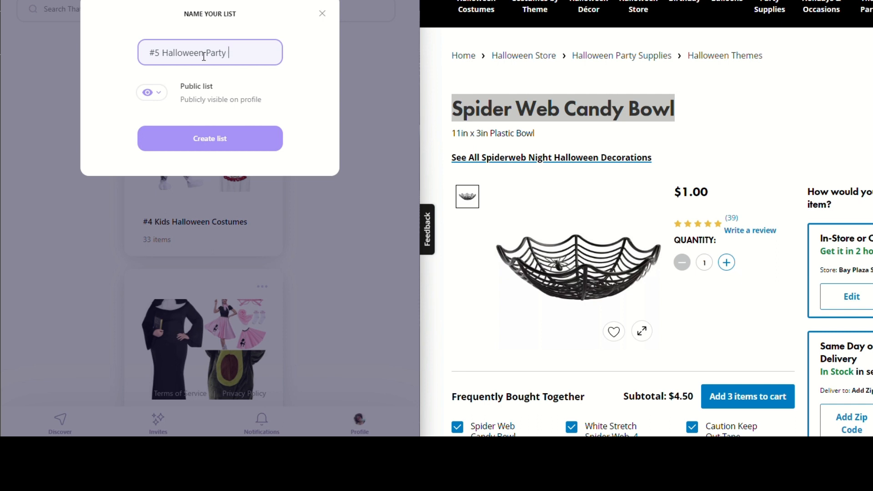
{"action": "type", "text": " Items!"}
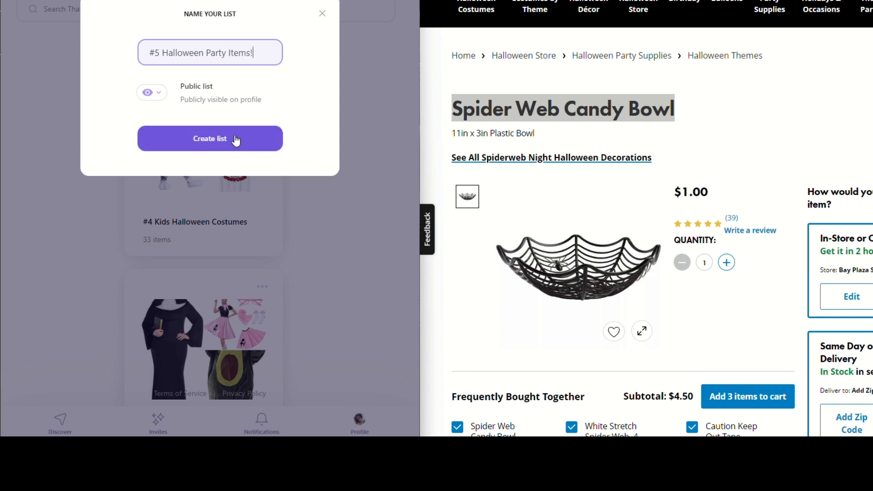
{"action": "left_click", "coordinate": [238, 139]}
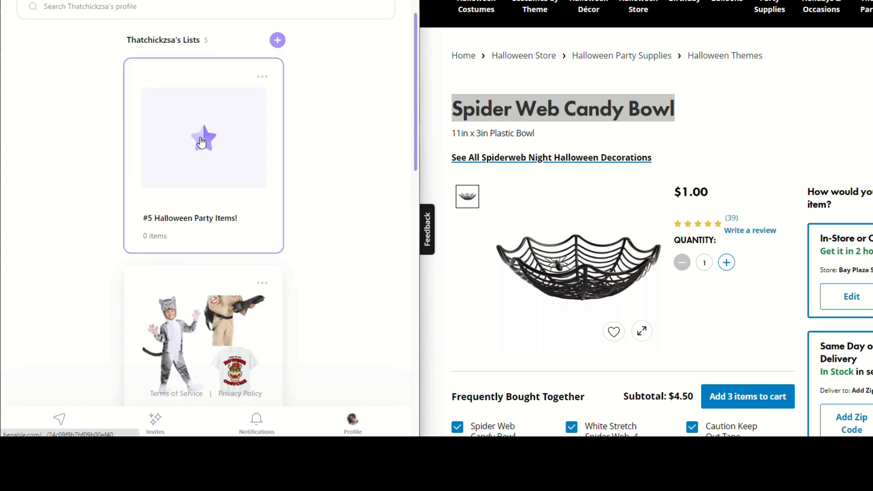
Step: Open the #5 Halloween Party Items! list and start a recommendation by searching for the copied title "Spider Web Candy Bowl"
{"action": "left_click", "coordinate": [203, 141]}
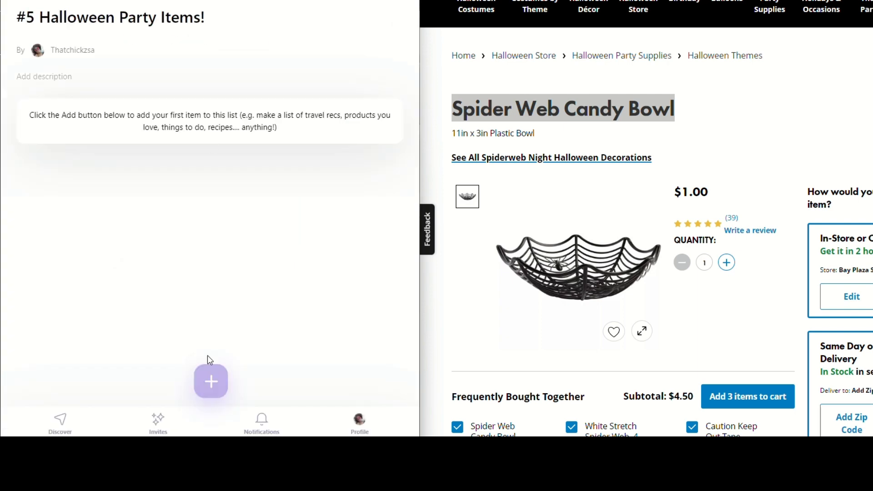
{"action": "left_click", "coordinate": [215, 384]}
{"action": "left_click", "coordinate": [142, 366]}
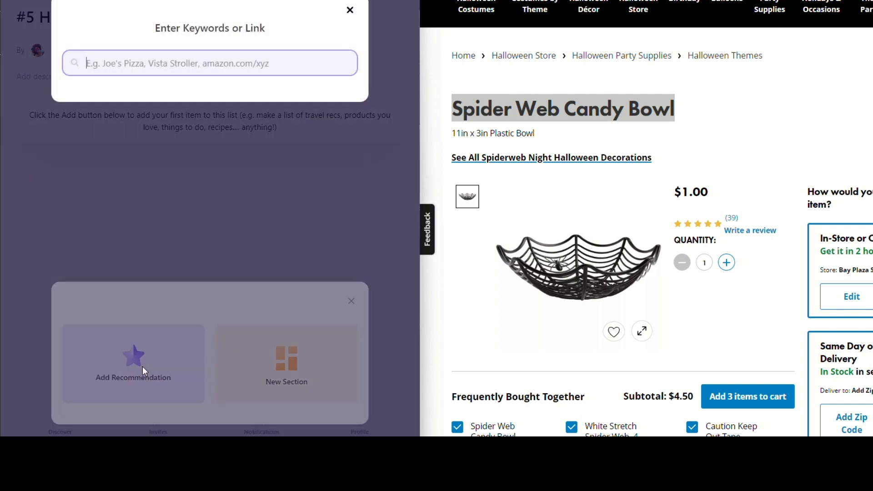
{"action": "right_click", "coordinate": [139, 62]}
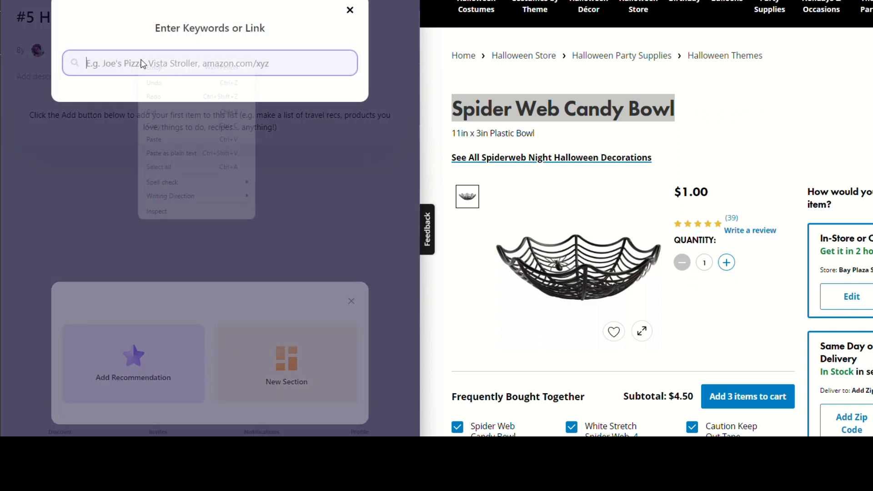
{"action": "left_click", "coordinate": [163, 138]}
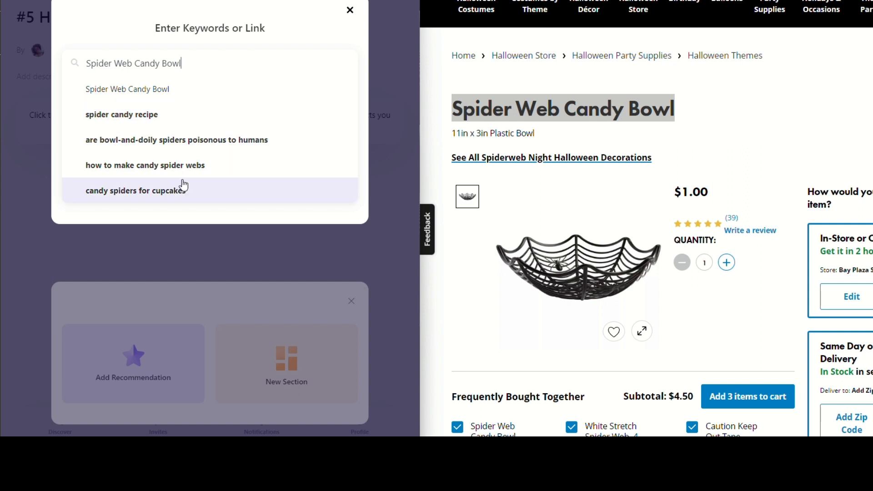
{"action": "left_click", "coordinate": [160, 90]}
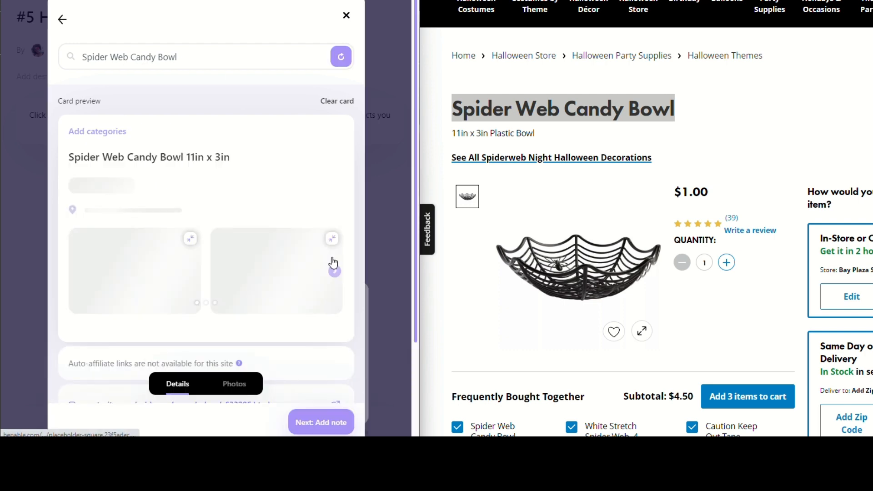
Step: Review the candy bowl's card details, add the note "Web it up!" and confirm the recommendation
{"action": "scroll", "coordinate": [272, 227], "scroll_direction": "down", "scroll_amount": 3}
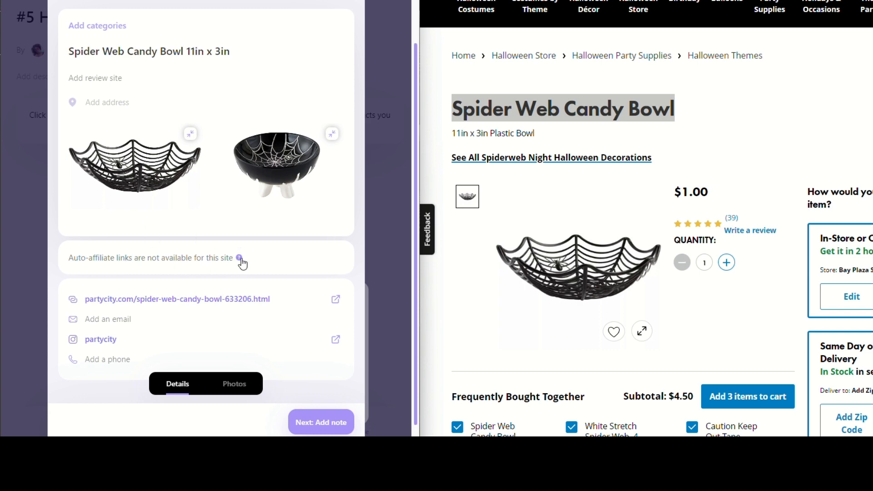
{"action": "left_click_drag", "start_coordinate": [232, 256], "coordinate": [89, 255]}
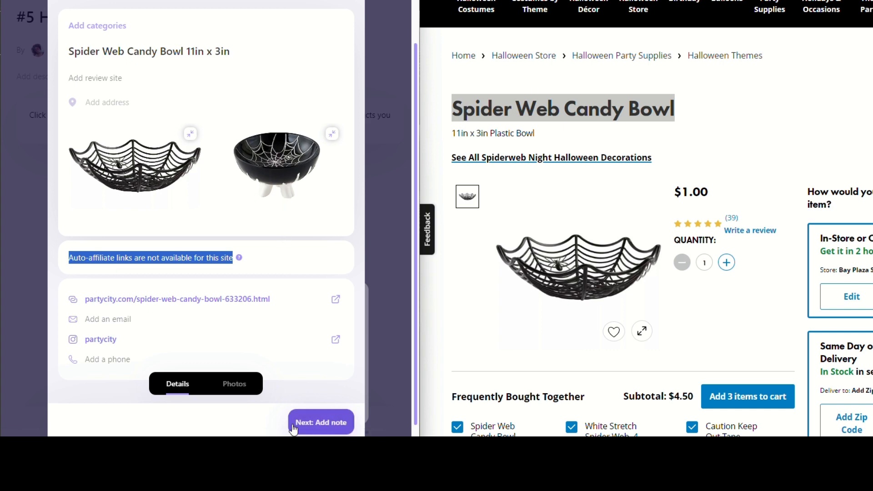
{"action": "left_click", "coordinate": [312, 423]}
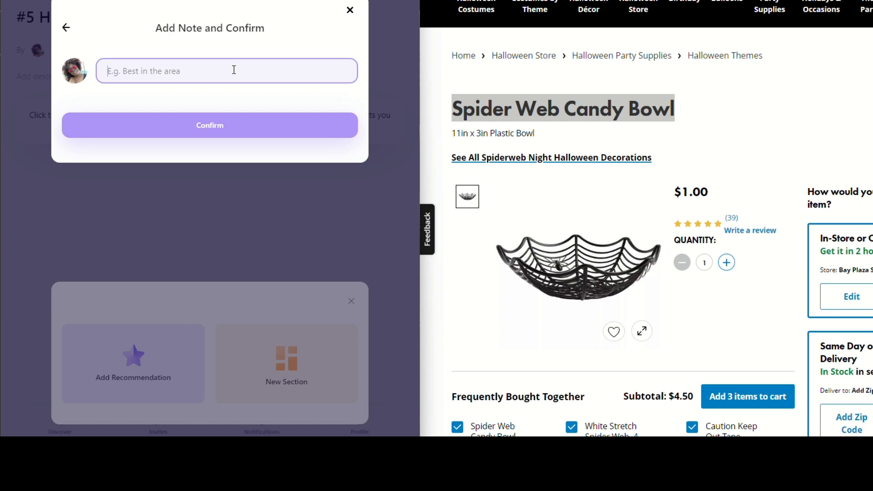
{"action": "type", "text": "WEb"}
{"action": "key", "text": "BackSpace"}
{"action": "key", "text": "BackSpace"}
{"action": "type", "text": "eb it up!"}
{"action": "left_click", "coordinate": [234, 133]}
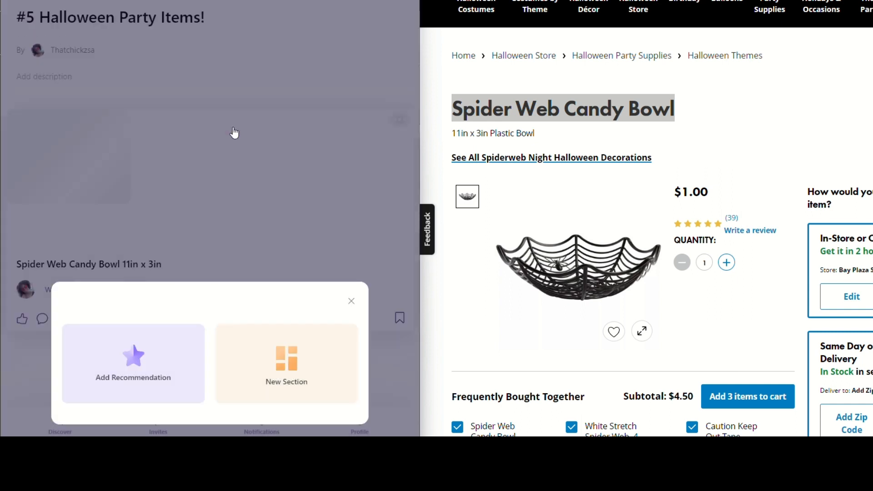
Step: Like the Spider Web Candy Bowl item in the list and check its detail view
{"action": "scroll", "coordinate": [298, 205], "scroll_direction": "down", "scroll_amount": 1}
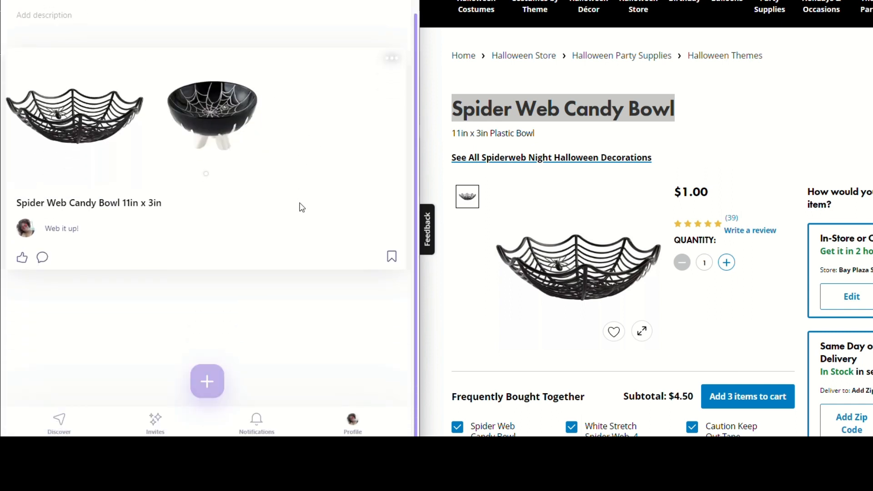
{"action": "scroll", "coordinate": [299, 207], "scroll_direction": "up", "scroll_amount": 1}
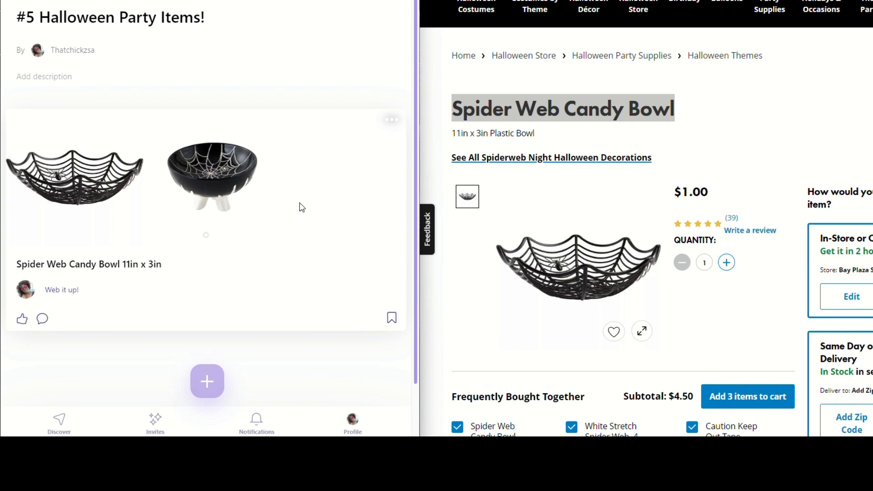
{"action": "left_click", "coordinate": [23, 319]}
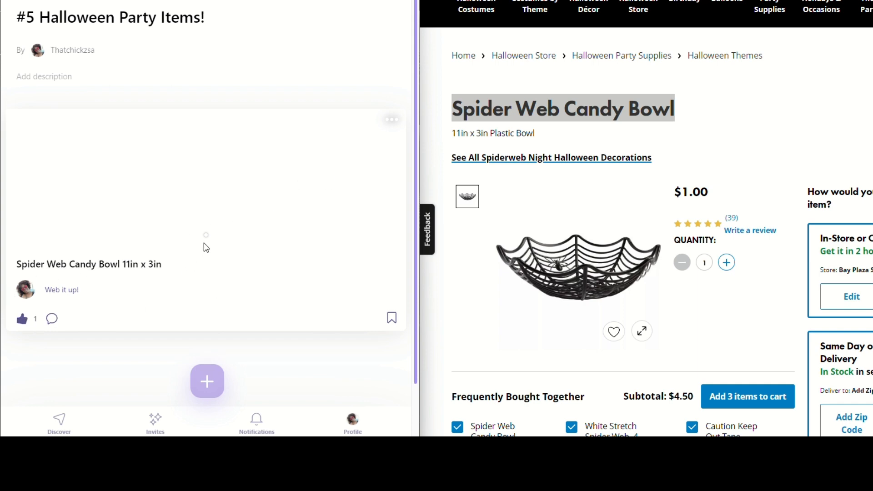
{"action": "left_click", "coordinate": [224, 220]}
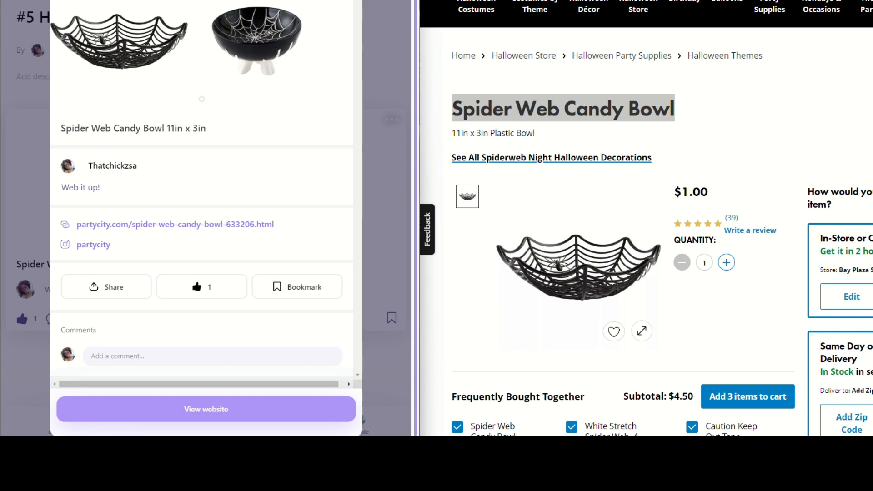
{"action": "left_click", "coordinate": [381, 17]}
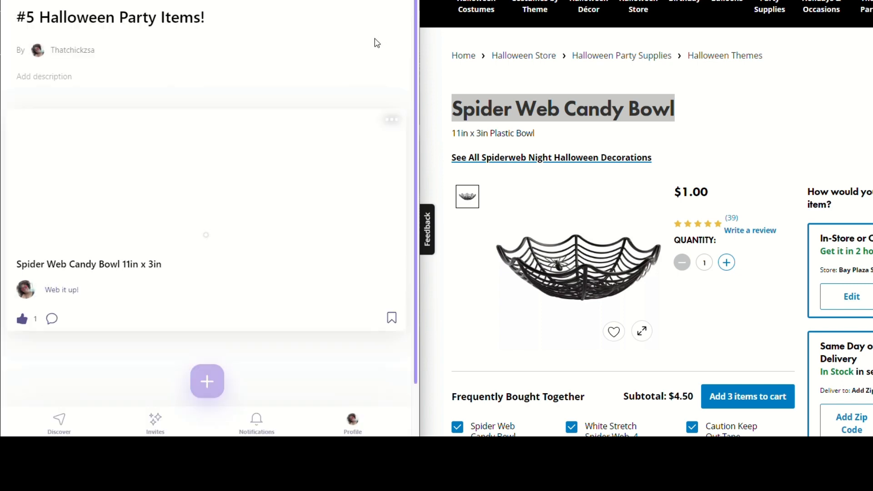
Step: Go to Party City's Halloween Party Supplies category and look through its themes and product groups
{"action": "left_click", "coordinate": [758, 145]}
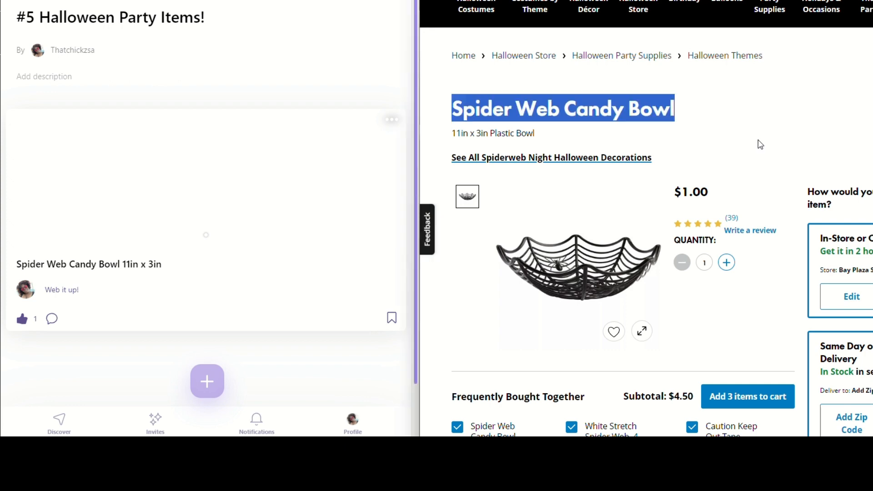
{"action": "left_click", "coordinate": [644, 64]}
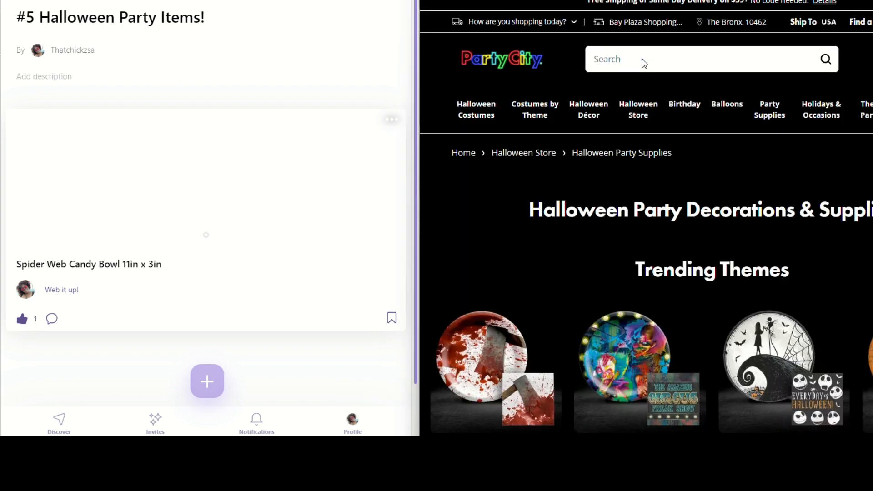
{"action": "scroll", "coordinate": [690, 261], "scroll_direction": "down", "scroll_amount": 2}
{"action": "scroll", "coordinate": [694, 269], "scroll_direction": "down", "scroll_amount": 5}
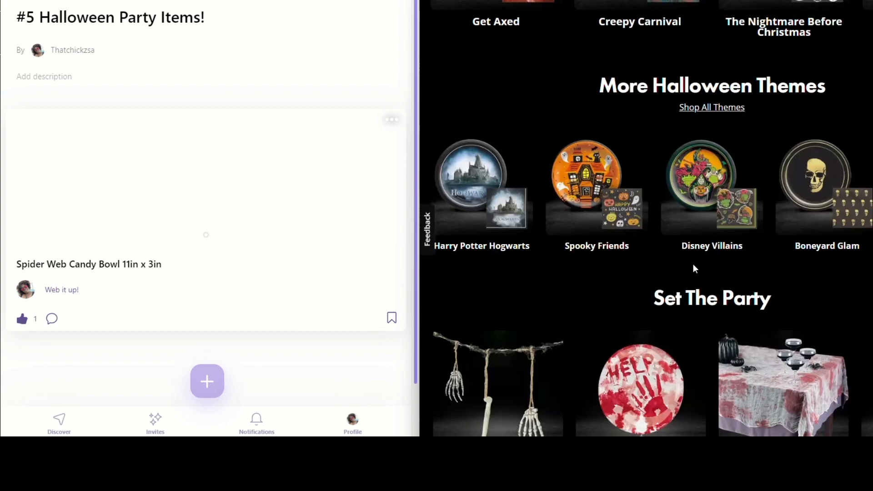
{"action": "scroll", "coordinate": [693, 269], "scroll_direction": "down", "scroll_amount": 6}
{"action": "scroll", "coordinate": [694, 269], "scroll_direction": "down", "scroll_amount": 10}
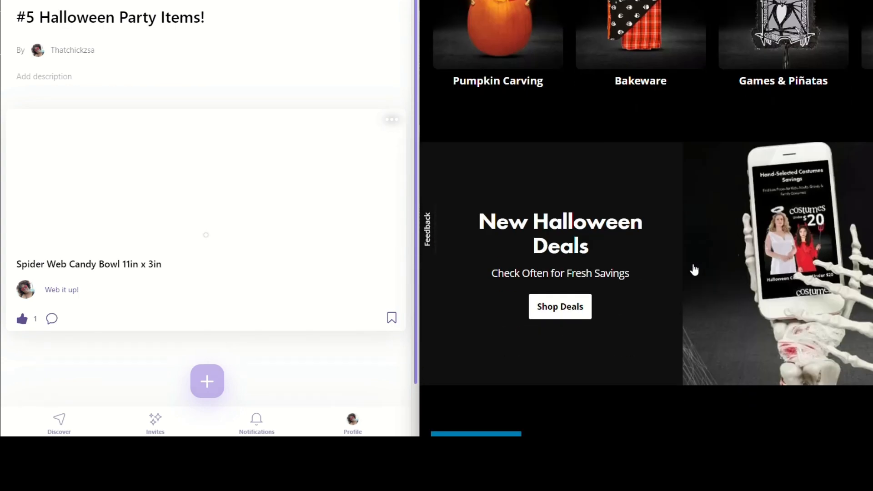
{"action": "scroll", "coordinate": [694, 269], "scroll_direction": "down", "scroll_amount": 10}
{"action": "scroll", "coordinate": [693, 269], "scroll_direction": "up", "scroll_amount": 7}
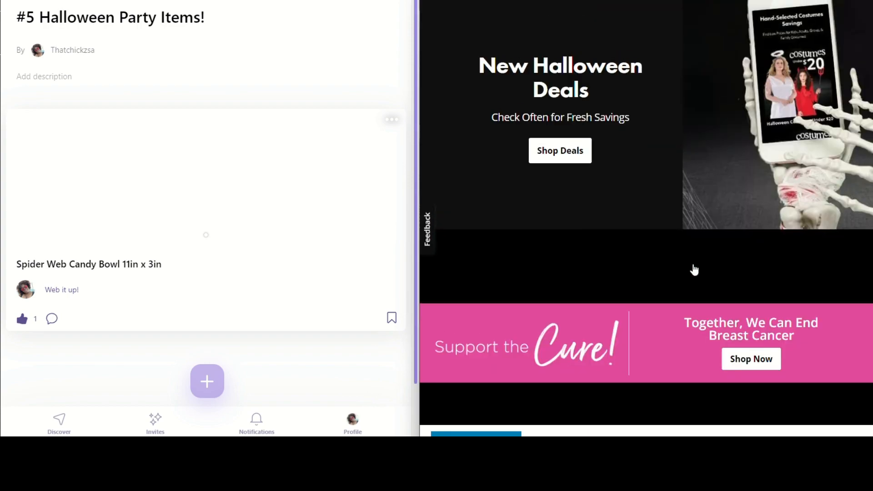
{"action": "scroll", "coordinate": [694, 270], "scroll_direction": "up", "scroll_amount": 10}
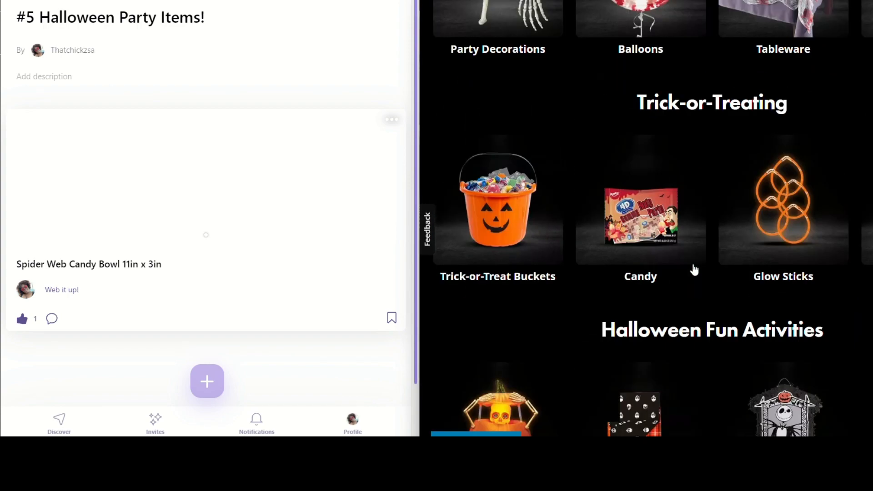
{"action": "scroll", "coordinate": [694, 270], "scroll_direction": "up", "scroll_amount": 4}
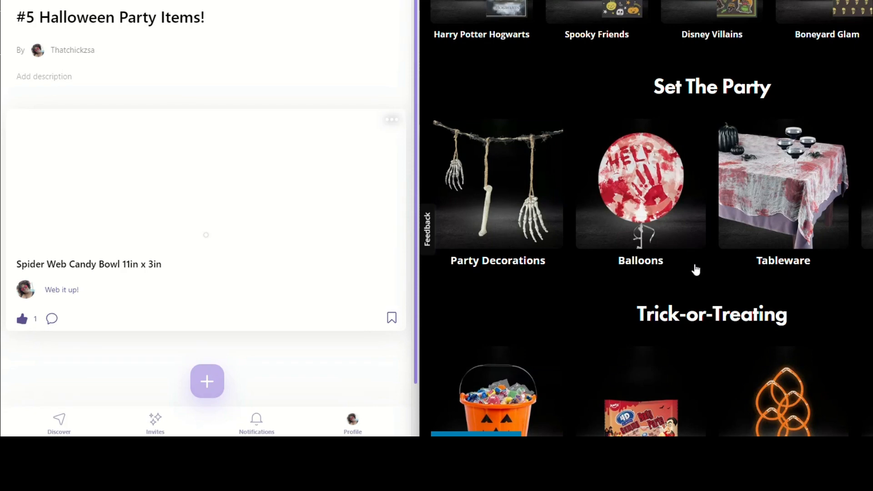
Step: Open the Balloons category under Set The Party and look through the Halloween balloon types, themes and products
{"action": "left_click", "coordinate": [653, 193]}
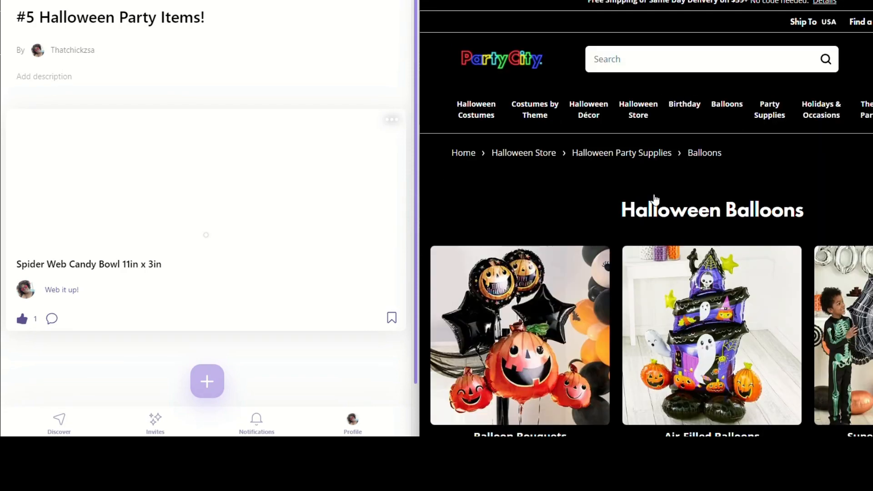
{"action": "scroll", "coordinate": [666, 214], "scroll_direction": "down", "scroll_amount": 5}
{"action": "scroll", "coordinate": [667, 235], "scroll_direction": "down", "scroll_amount": 1}
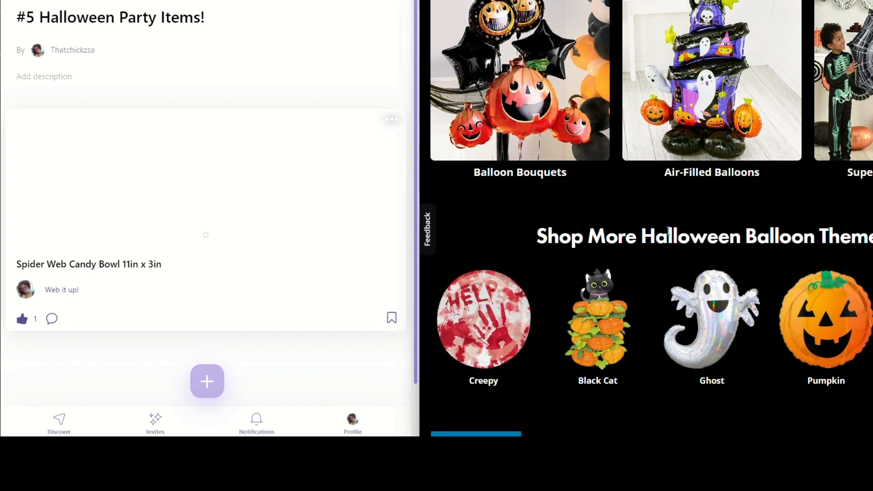
{"action": "scroll", "coordinate": [667, 232], "scroll_direction": "up", "scroll_amount": 5}
{"action": "scroll", "coordinate": [667, 230], "scroll_direction": "down", "scroll_amount": 3}
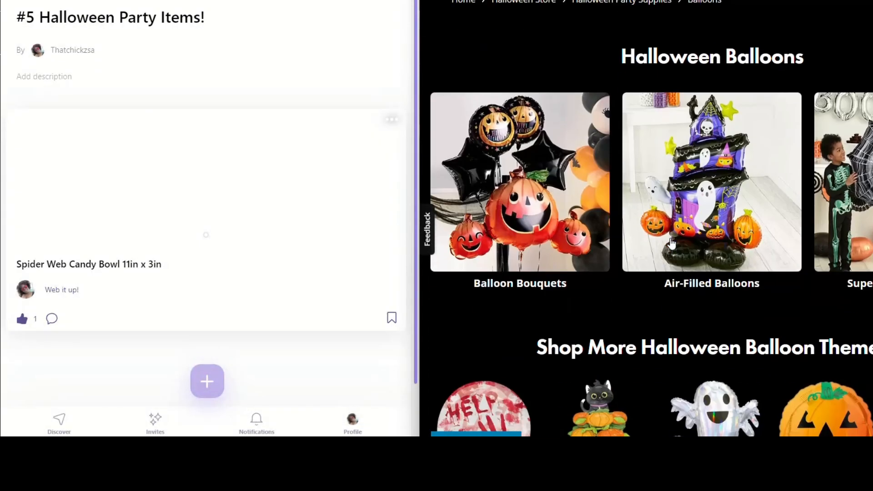
{"action": "scroll", "coordinate": [699, 278], "scroll_direction": "down", "scroll_amount": 4}
{"action": "scroll", "coordinate": [684, 278], "scroll_direction": "down", "scroll_amount": 3}
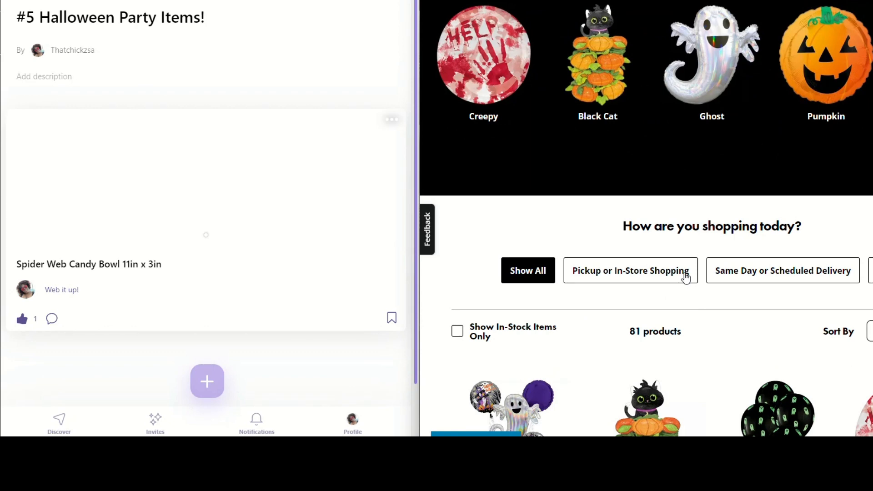
{"action": "scroll", "coordinate": [685, 278], "scroll_direction": "up", "scroll_amount": 2}
Step: Start a new recommendation in the list, load the "halloween balloons" suggestion and review its card details
{"action": "left_click", "coordinate": [207, 380]}
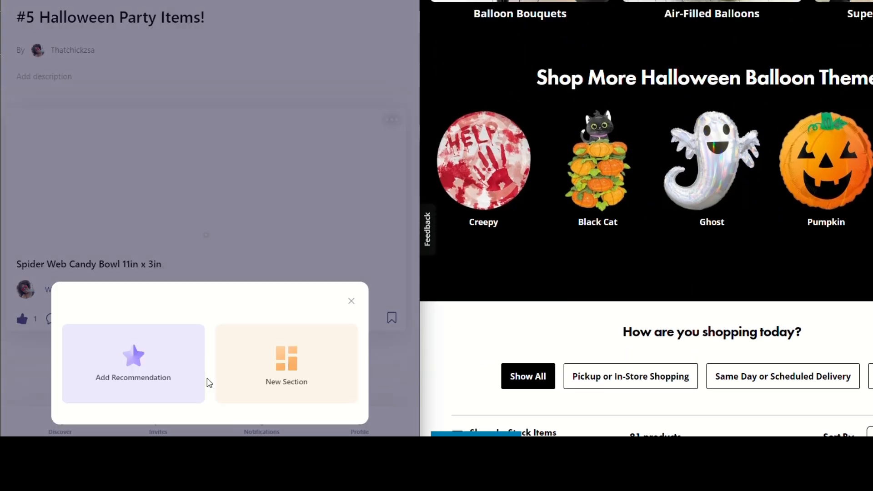
{"action": "left_click", "coordinate": [148, 356]}
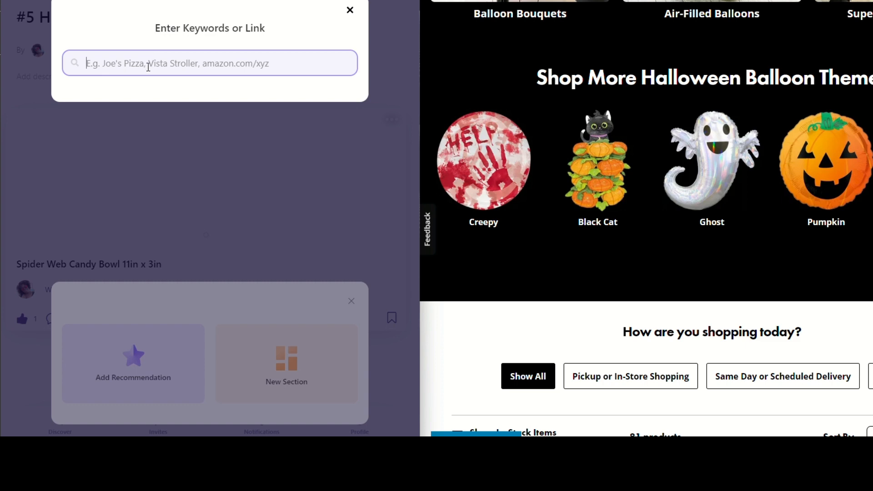
{"action": "type", "text": "Hallow"}
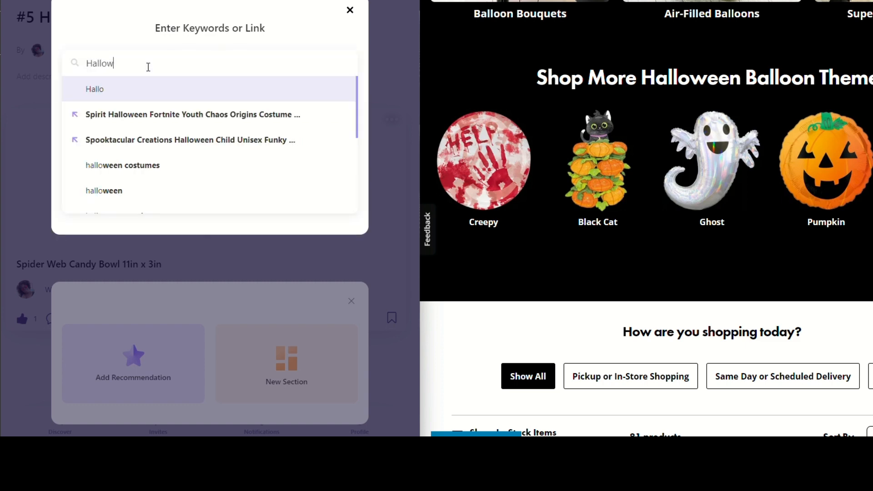
{"action": "type", "text": "een ballo"}
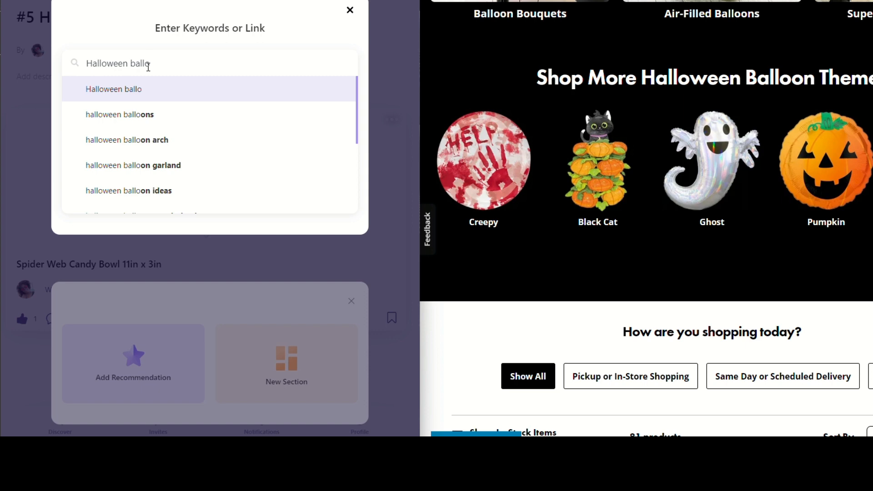
{"action": "left_click", "coordinate": [136, 108]}
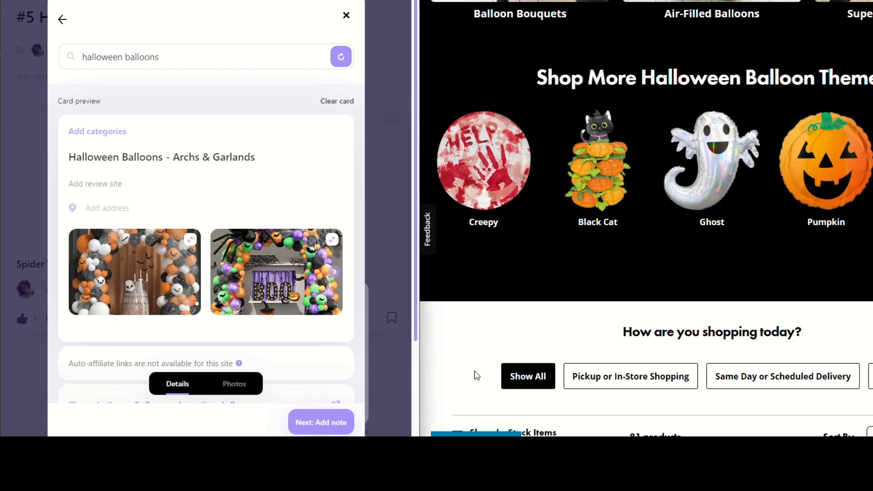
{"action": "scroll", "coordinate": [230, 277], "scroll_direction": "down", "scroll_amount": 1}
{"action": "scroll", "coordinate": [231, 277], "scroll_direction": "down", "scroll_amount": 2}
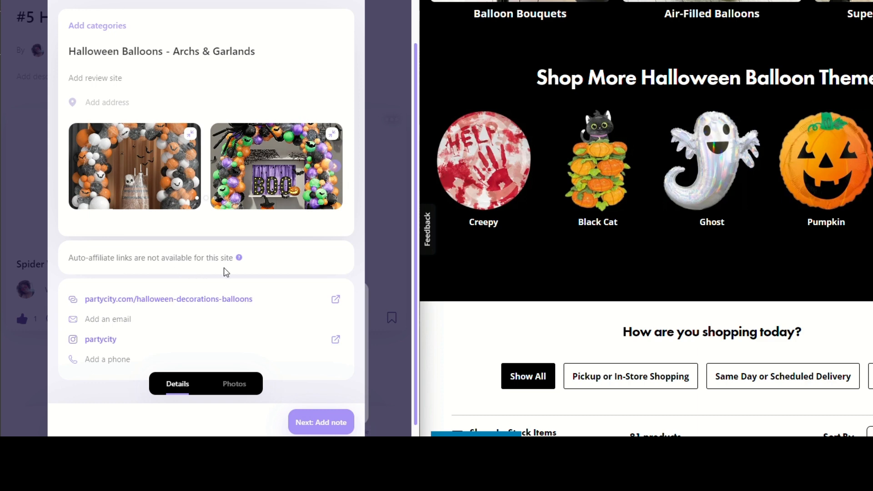
{"action": "mouse_move", "coordinate": [240, 259]}
{"action": "scroll", "coordinate": [206, 223], "scroll_direction": "up", "scroll_amount": 3}
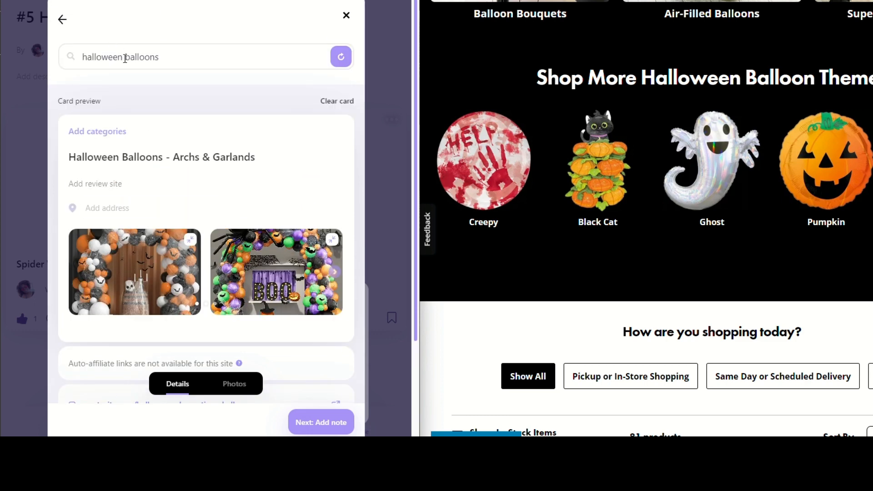
Step: Switch the recommendation's search to "halloween balloons amazon" and review the resulting card details
{"action": "left_click", "coordinate": [156, 59]}
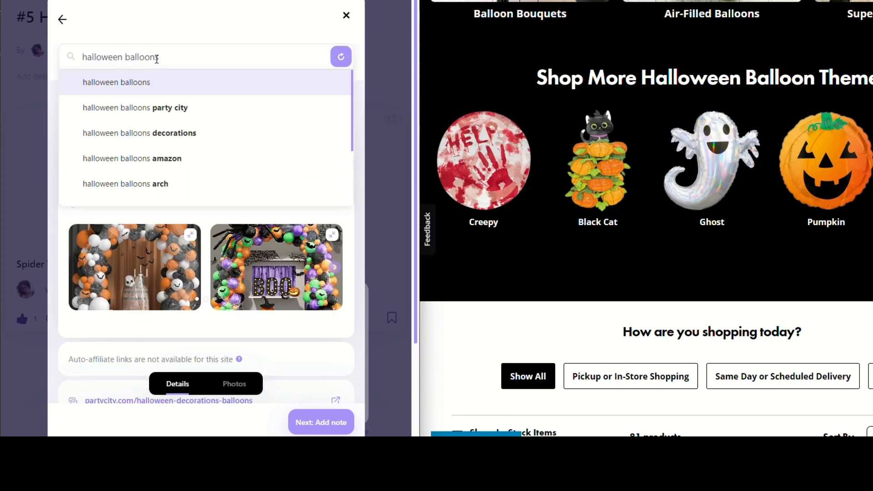
{"action": "left_click", "coordinate": [145, 158]}
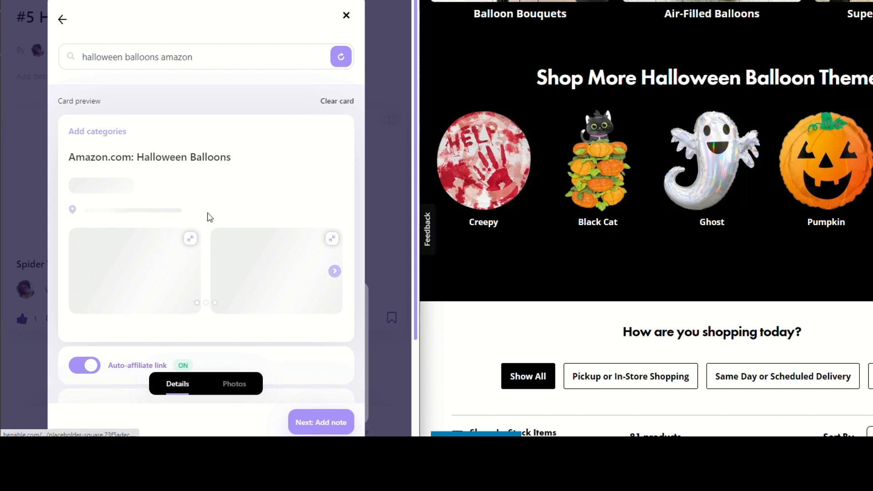
{"action": "scroll", "coordinate": [211, 200], "scroll_direction": "down", "scroll_amount": 3}
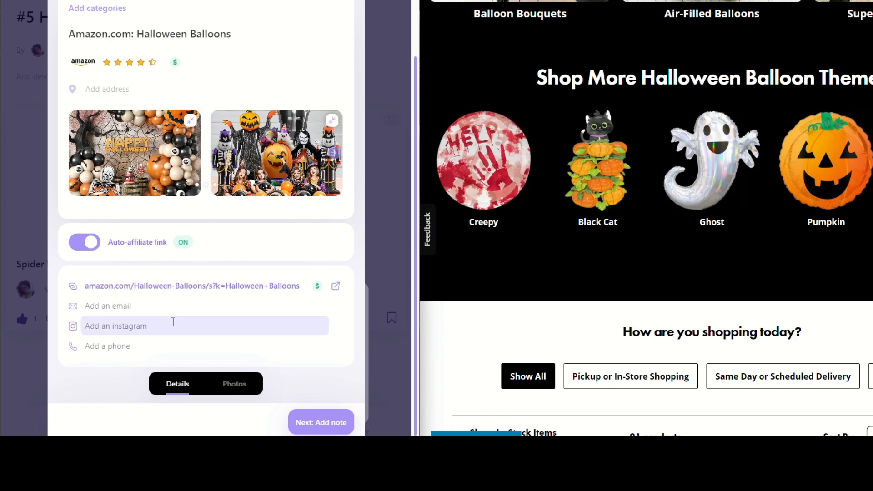
{"action": "scroll", "coordinate": [236, 189], "scroll_direction": "up", "scroll_amount": 3}
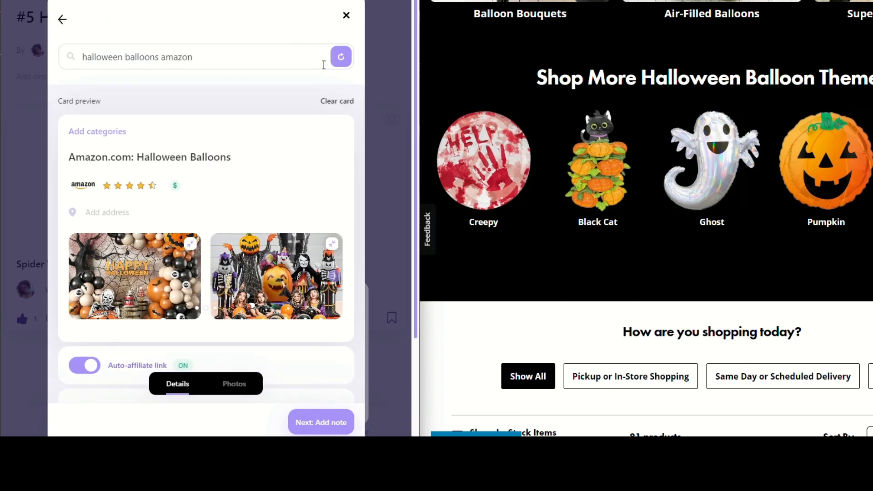
{"action": "scroll", "coordinate": [287, 228], "scroll_direction": "down", "scroll_amount": 2}
{"action": "scroll", "coordinate": [288, 228], "scroll_direction": "down", "scroll_amount": 1}
Step: Confirm the Amazon Halloween Balloons recommendation with the note "Boo themes!" and like it in the list
{"action": "left_click", "coordinate": [325, 425]}
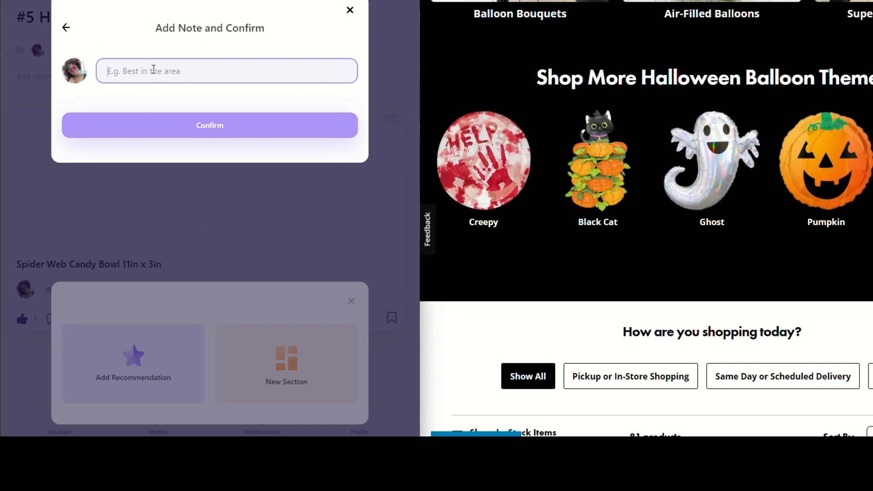
{"action": "type", "text": "Boo themes!"}
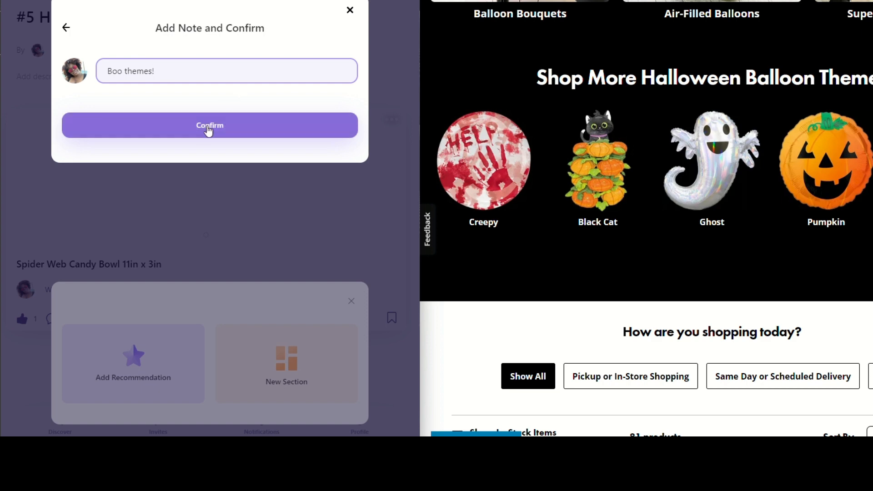
{"action": "left_click", "coordinate": [208, 129]}
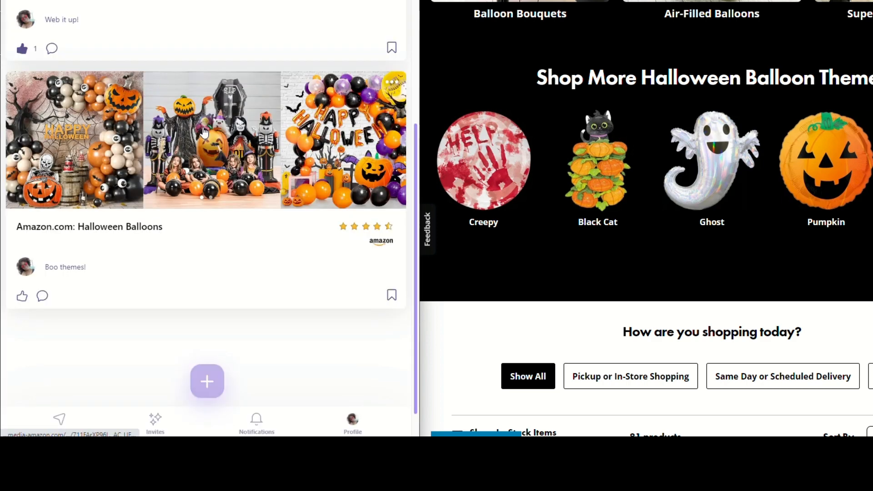
{"action": "left_click", "coordinate": [22, 295]}
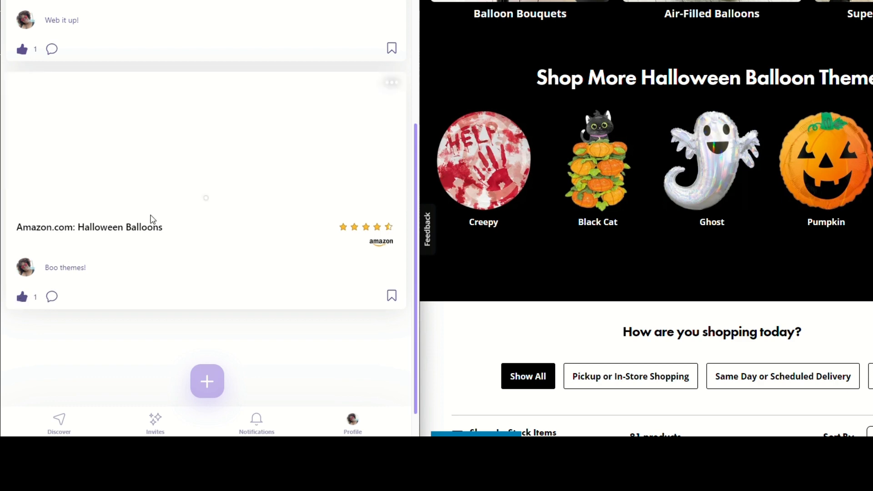
Step: Start another recommendation, search for "Halloween" and load the "Amazon.com: Halloween Balloons" suggestion
{"action": "scroll", "coordinate": [256, 278], "scroll_direction": "down", "scroll_amount": 3}
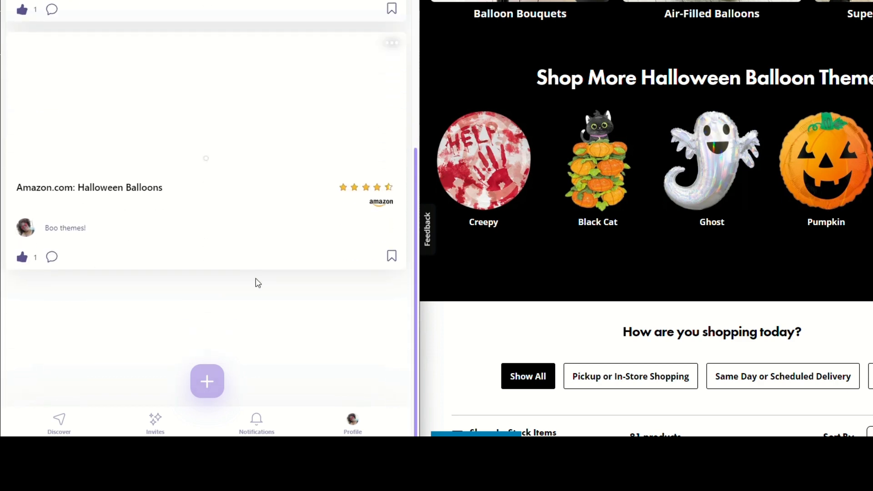
{"action": "left_click", "coordinate": [218, 385]}
{"action": "left_click", "coordinate": [152, 379]}
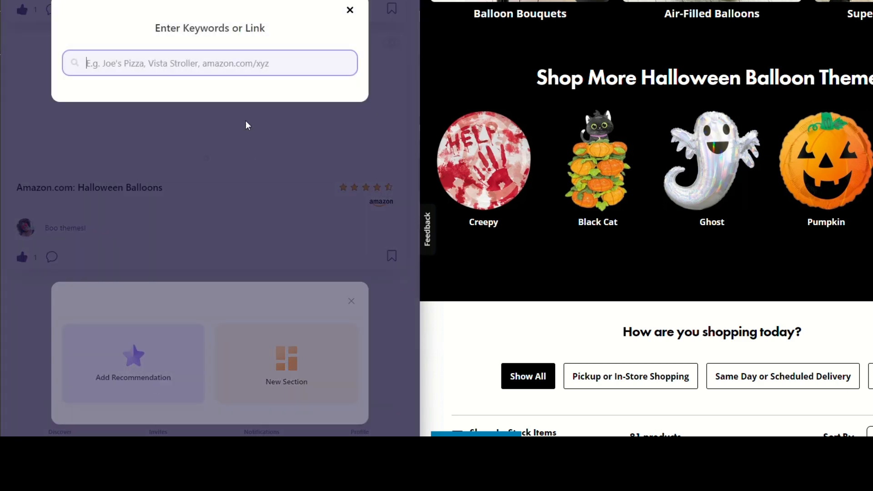
{"action": "type", "text": "Ha"}
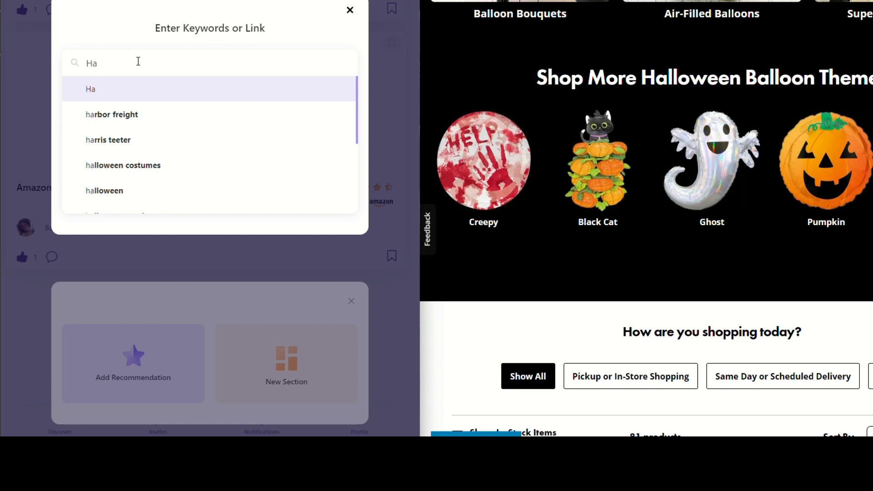
{"action": "type", "text": "lloween"}
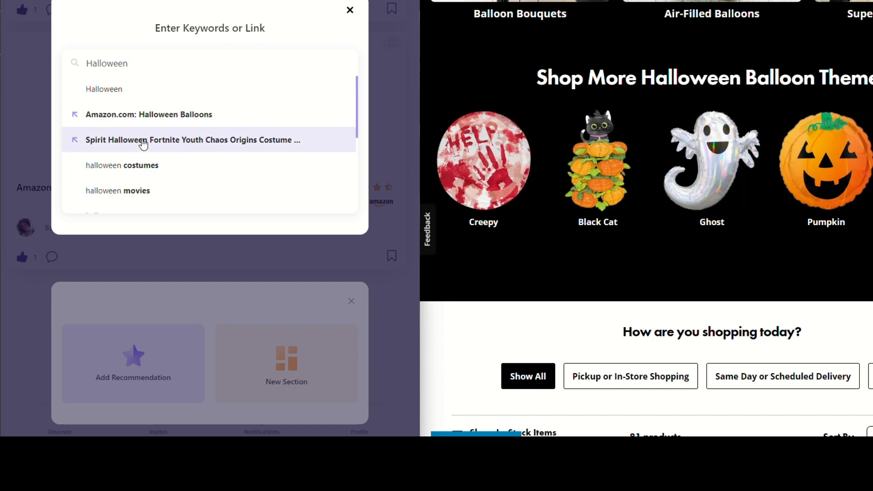
{"action": "left_click", "coordinate": [143, 117]}
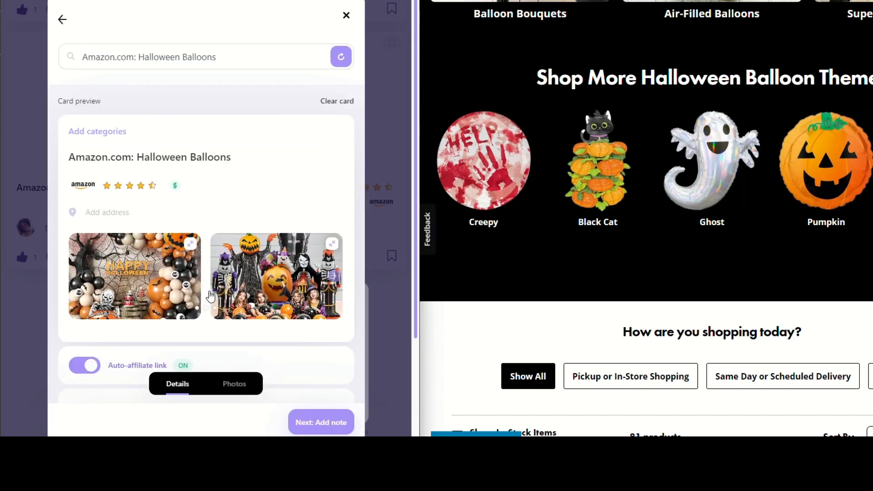
Step: Shorten the search to "Amazon.com: Halloween", load the "amazon.com halloween decorations" suggestion and review its card
{"action": "left_click", "coordinate": [230, 50]}
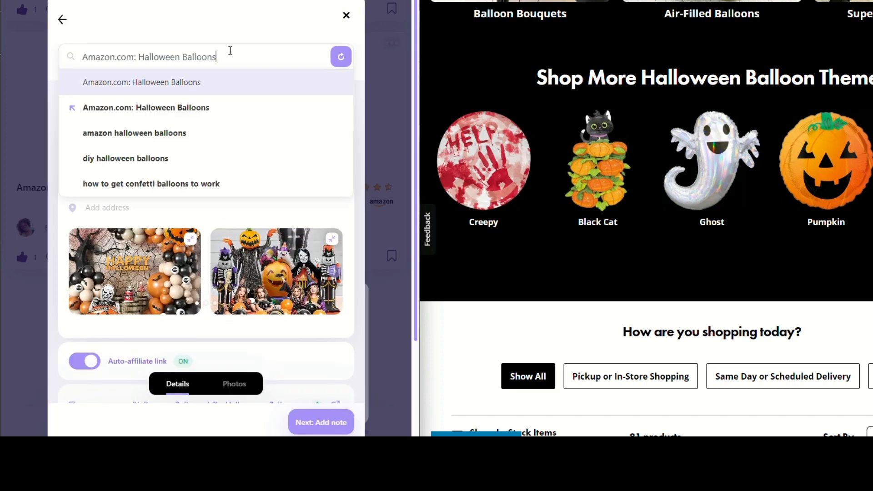
{"action": "key", "text": "BackSpace"}
{"action": "key", "text": "BackSpace"}
{"action": "key", "text": "BackSpace"}
{"action": "key", "text": "BackSpace"}
{"action": "key", "text": "BackSpace"}
{"action": "key", "text": "BackSpace"}
{"action": "key", "text": "BackSpace"}
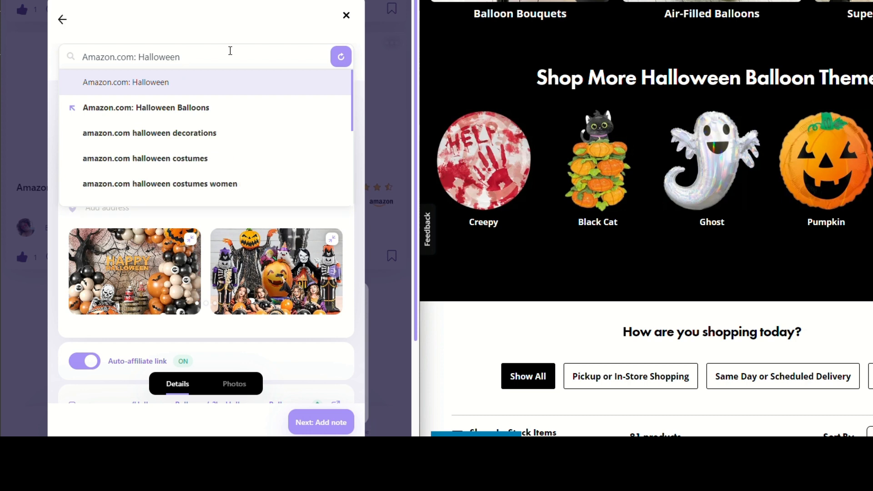
{"action": "left_click", "coordinate": [135, 136]}
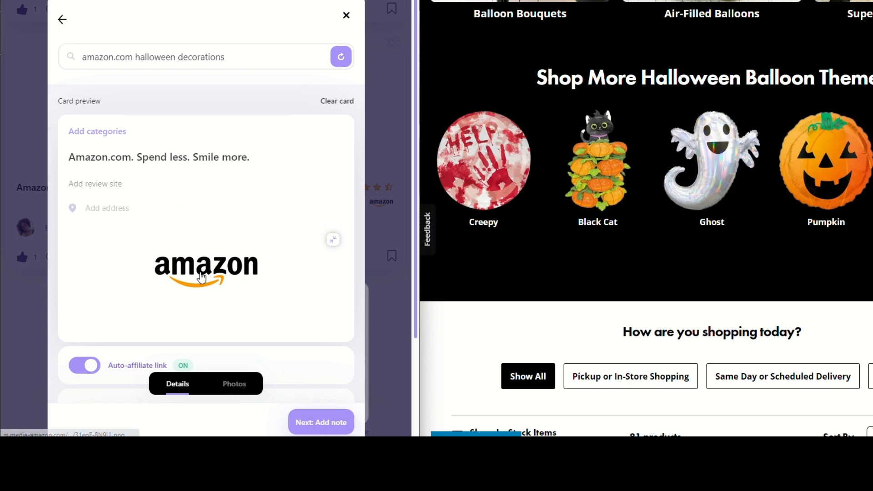
{"action": "scroll", "coordinate": [200, 277], "scroll_direction": "down", "scroll_amount": 3}
{"action": "scroll", "coordinate": [202, 277], "scroll_direction": "up", "scroll_amount": 2}
{"action": "scroll", "coordinate": [202, 276], "scroll_direction": "up", "scroll_amount": 1}
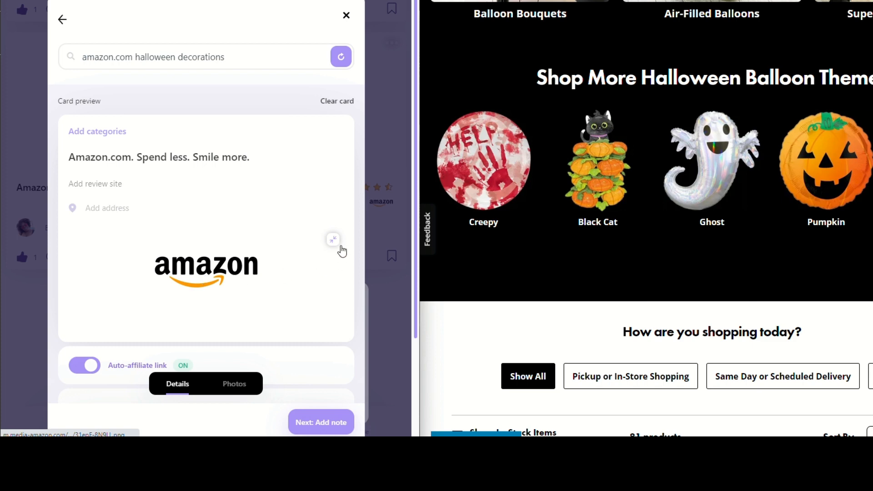
Step: Select the icon-sheet photo in place of the Amazon logo, and delete the draft recommendation
{"action": "left_click", "coordinate": [234, 384]}
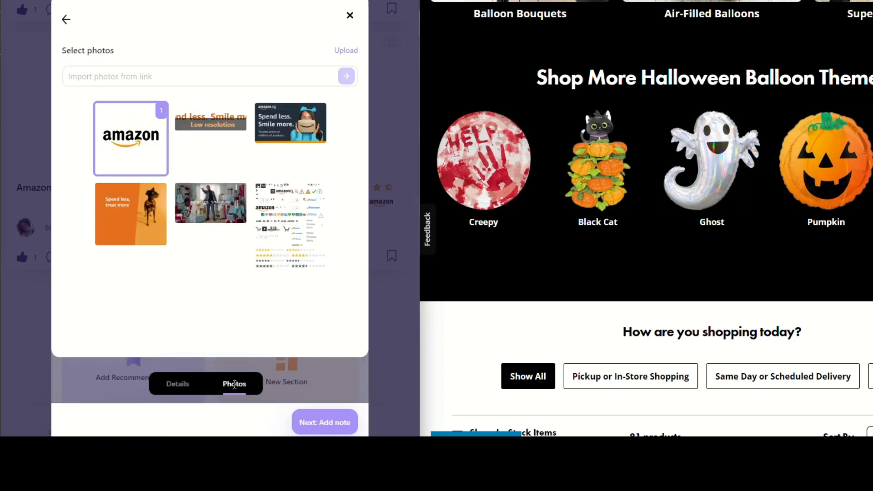
{"action": "left_click", "coordinate": [292, 223]}
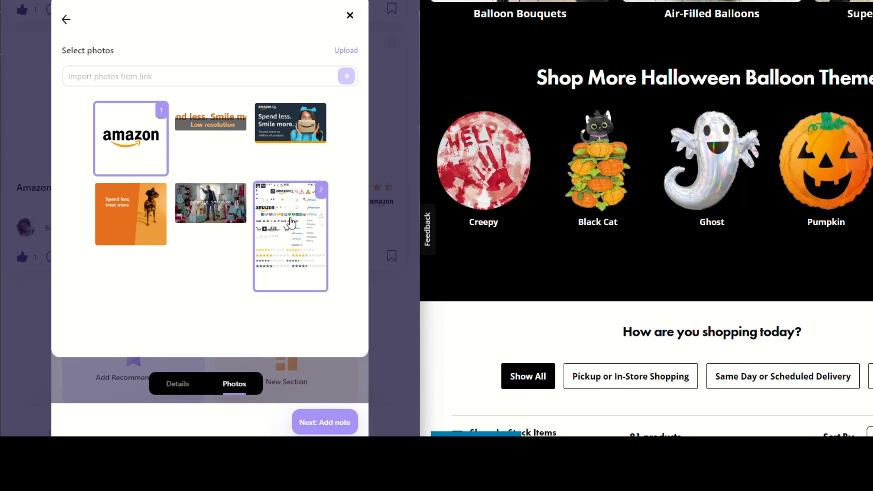
{"action": "left_click", "coordinate": [116, 163]}
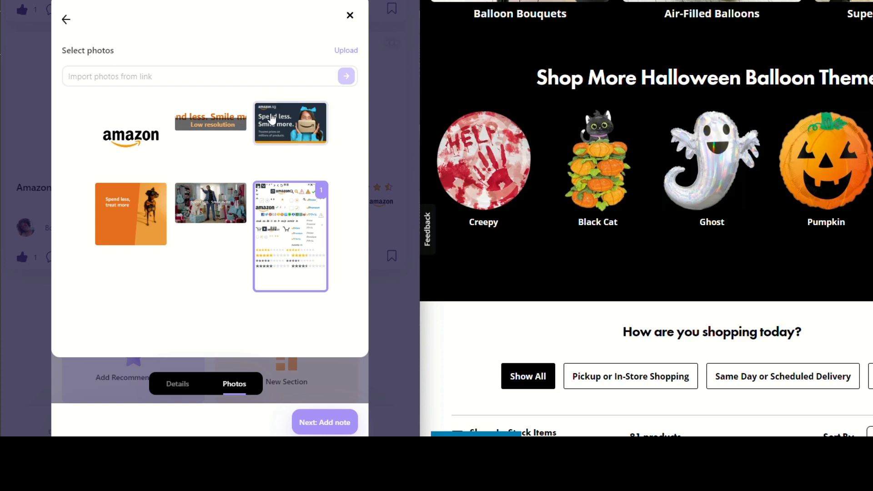
{"action": "left_click", "coordinate": [349, 16]}
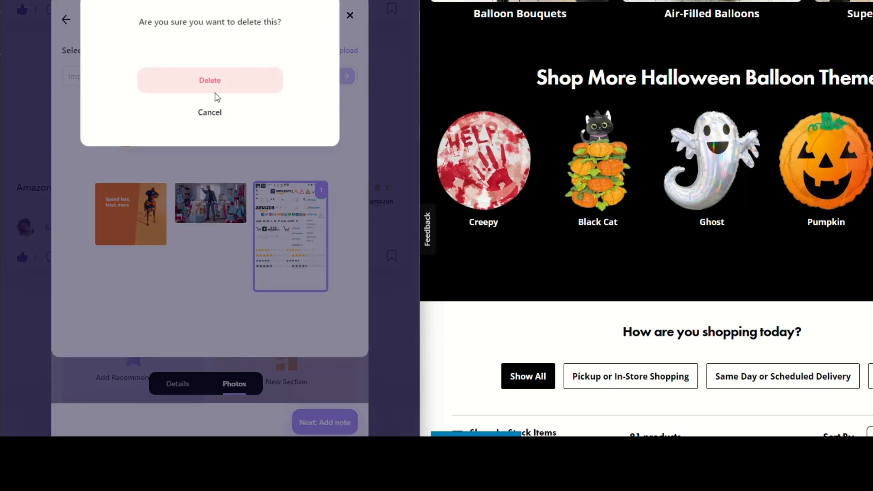
{"action": "left_click", "coordinate": [216, 91]}
Step: Start a new recommendation, search for "halloween decorations", load the "halloween decorations diy" suggestion and review its card details
{"action": "left_click", "coordinate": [136, 375]}
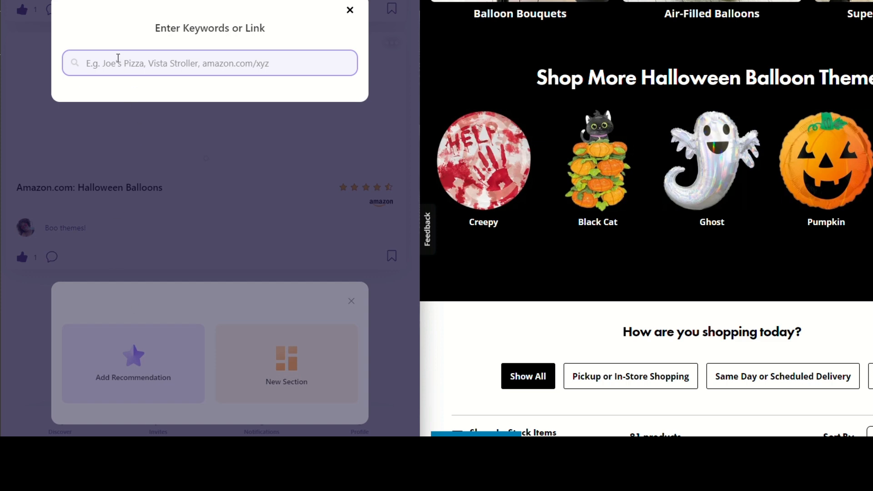
{"action": "type", "text": "hallo"}
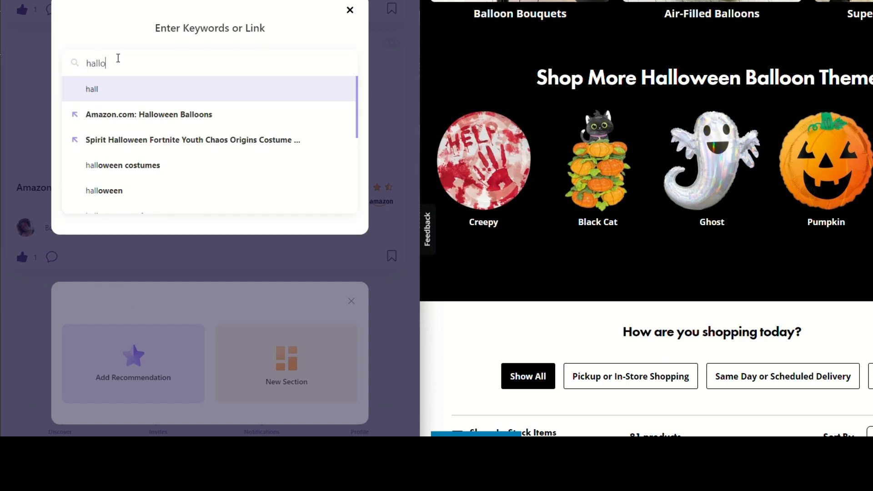
{"action": "type", "text": "wee"}
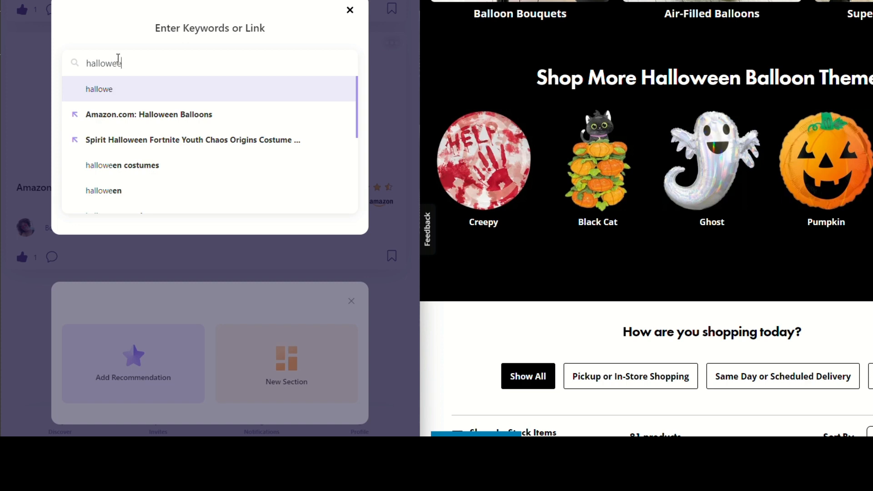
{"action": "type", "text": "n decorations"}
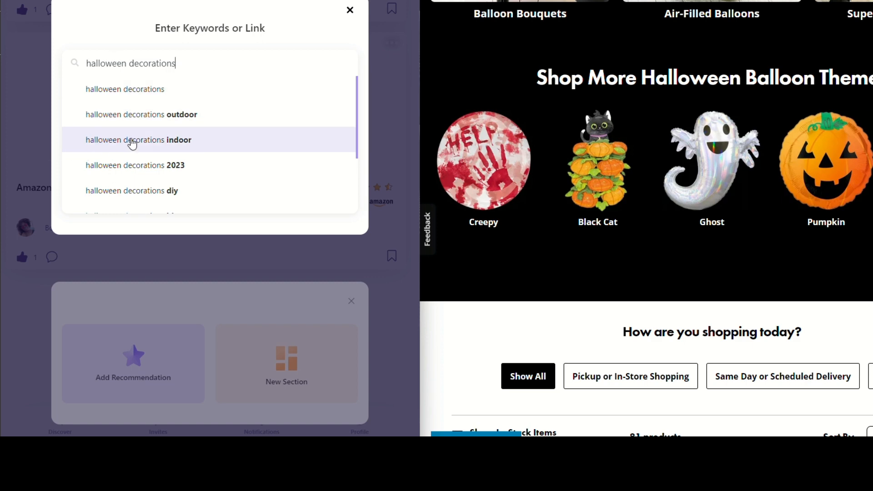
{"action": "scroll", "coordinate": [160, 189], "scroll_direction": "down", "scroll_amount": 2}
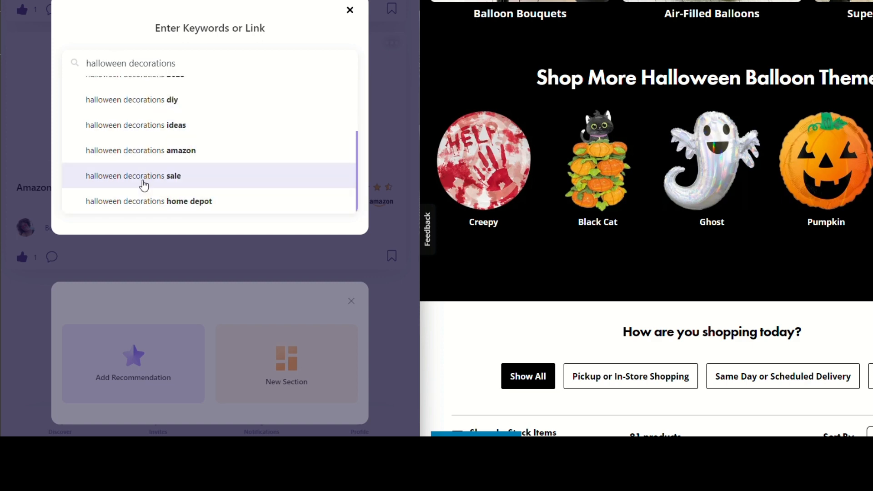
{"action": "scroll", "coordinate": [132, 154], "scroll_direction": "up", "scroll_amount": 1}
{"action": "left_click", "coordinate": [136, 159]}
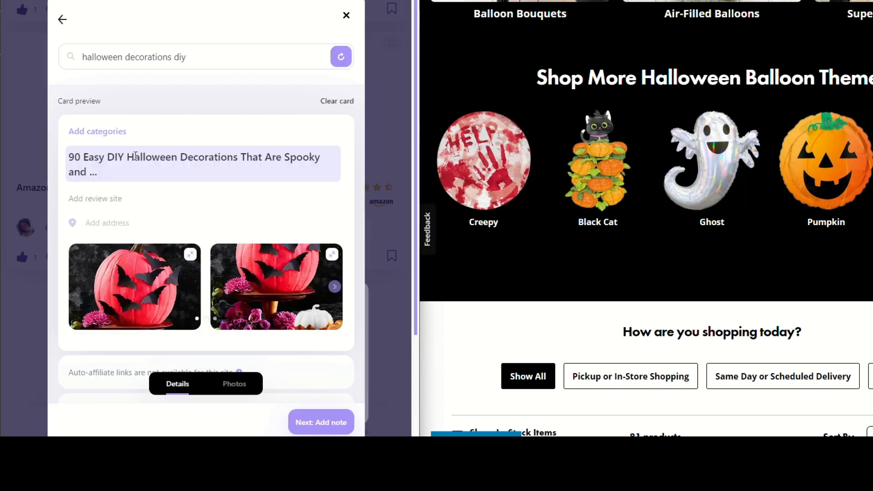
{"action": "scroll", "coordinate": [273, 298], "scroll_direction": "down", "scroll_amount": 3}
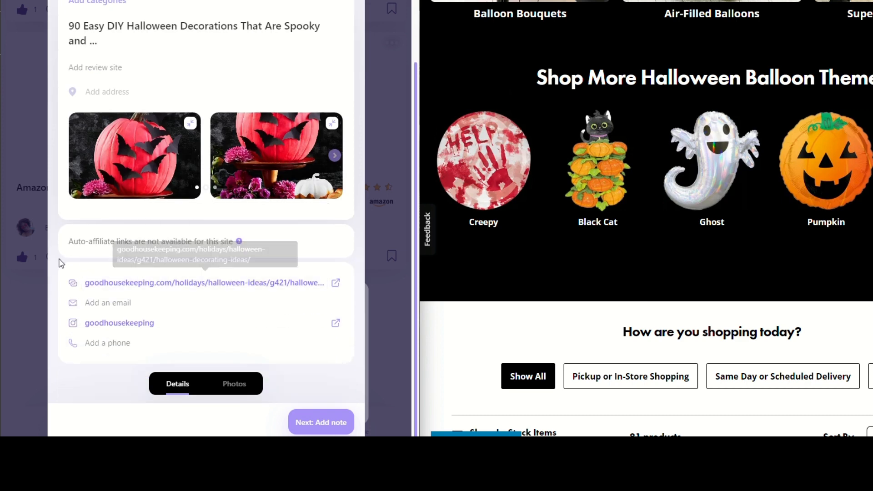
Step: Shorten the recommendation search to "halloween dec" and load the "halloween decoration ideas" suggestion
{"action": "scroll", "coordinate": [184, 291], "scroll_direction": "up", "scroll_amount": 3}
{"action": "left_click", "coordinate": [204, 50]}
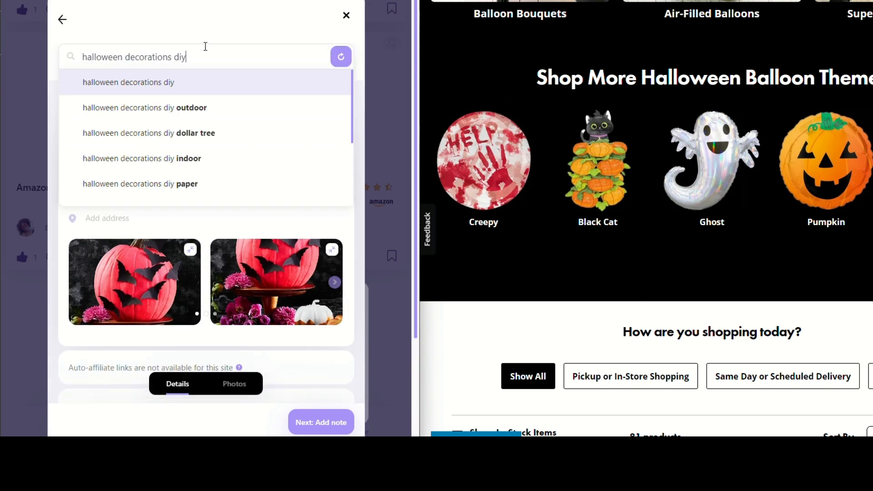
{"action": "key", "text": "BackSpace"}
{"action": "key", "text": "BackSpace"}
{"action": "key", "text": "BackSpace"}
{"action": "key", "text": "BackSpace"}
{"action": "key", "text": "BackSpace"}
{"action": "key", "text": "BackSpace"}
{"action": "key", "text": "BackSpace"}
{"action": "key", "text": "BackSpace"}
{"action": "key", "text": "BackSpace"}
{"action": "key", "text": "BackSpace"}
{"action": "key", "text": "BackSpace"}
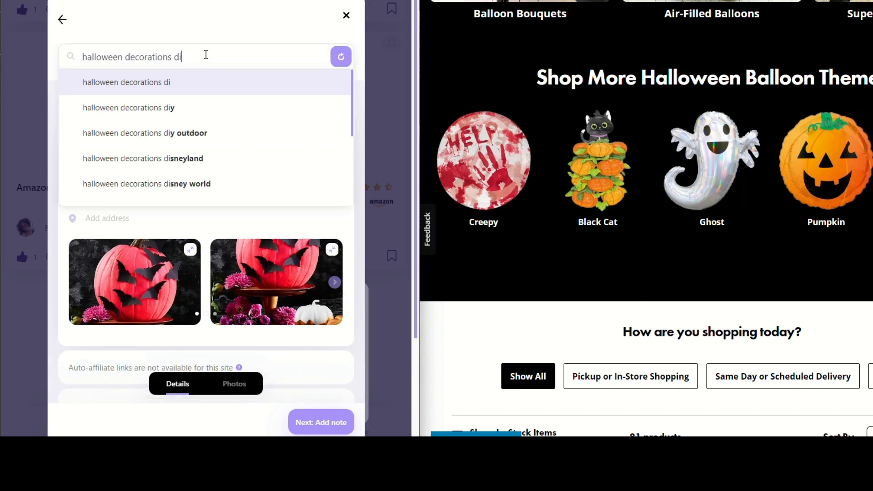
{"action": "key", "text": "BackSpace"}
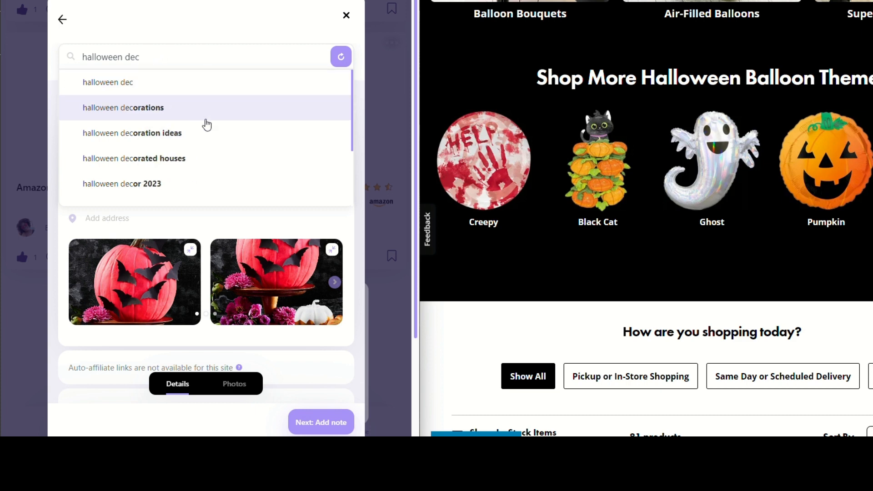
{"action": "left_click", "coordinate": [167, 135]}
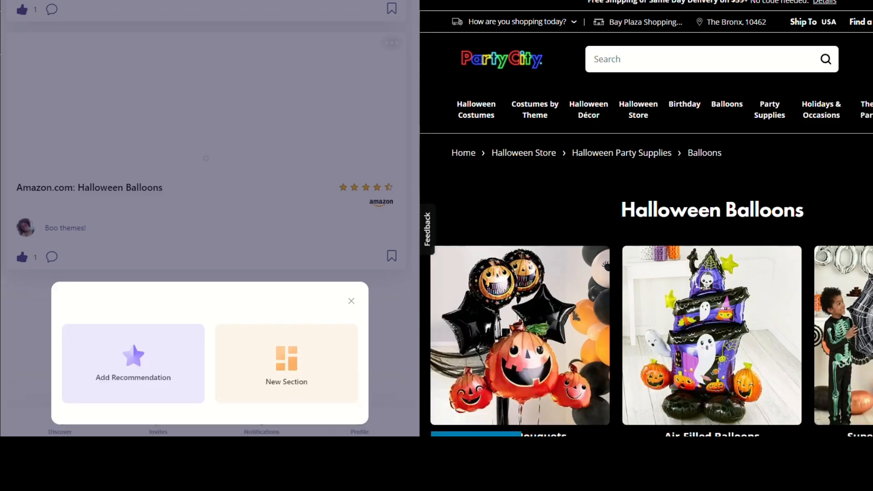
Step: Start a new recommendation and look over Party City's Costumes by Theme categories
{"action": "left_click", "coordinate": [138, 355]}
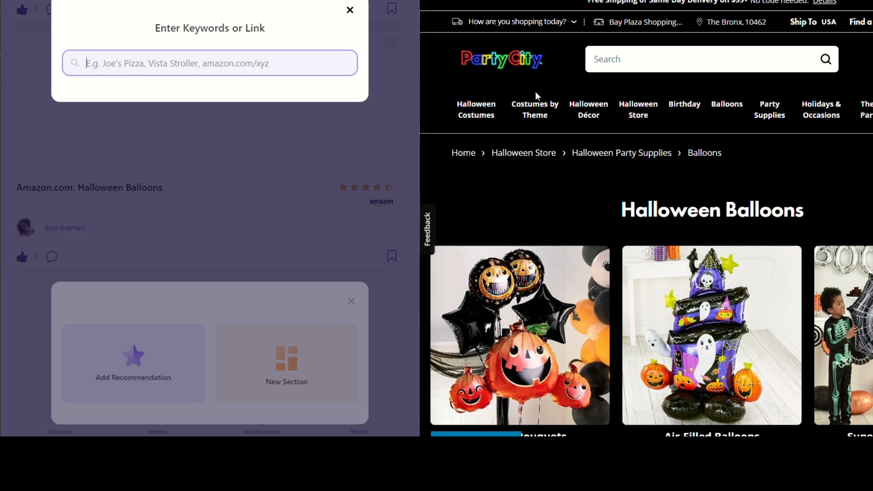
{"action": "mouse_move", "coordinate": [541, 101]}
{"action": "scroll", "coordinate": [545, 101], "scroll_direction": "down", "scroll_amount": 3}
{"action": "scroll", "coordinate": [543, 154], "scroll_direction": "up", "scroll_amount": 5}
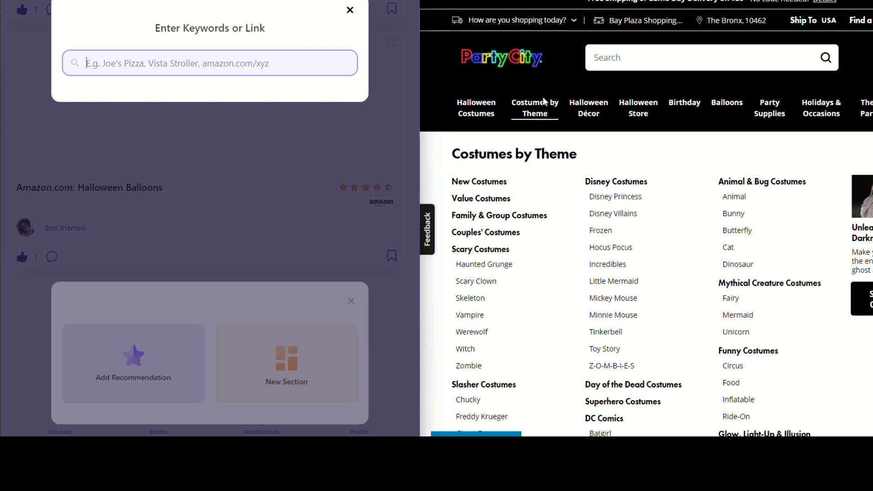
{"action": "scroll", "coordinate": [646, 218], "scroll_direction": "down", "scroll_amount": 1}
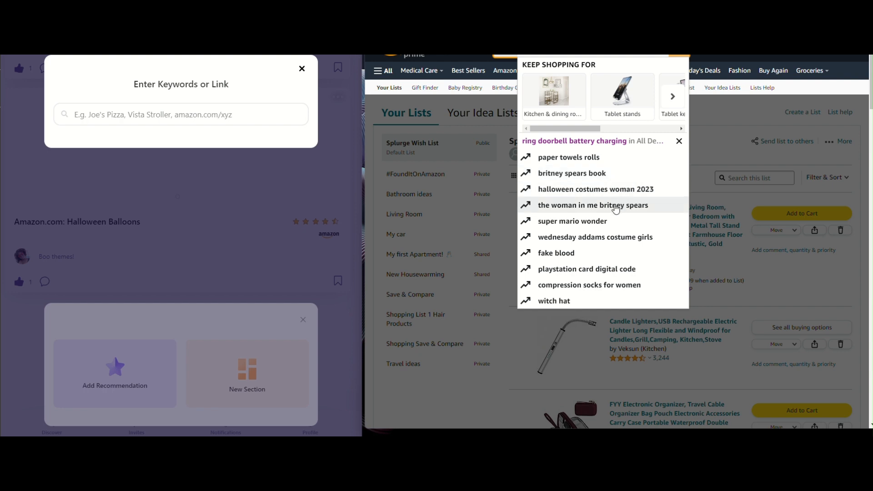
Step: Search Amazon for "fake blood", browse the results and open the CCBeauty 2.3oz Fake Blood product page
{"action": "left_click", "coordinate": [570, 255]}
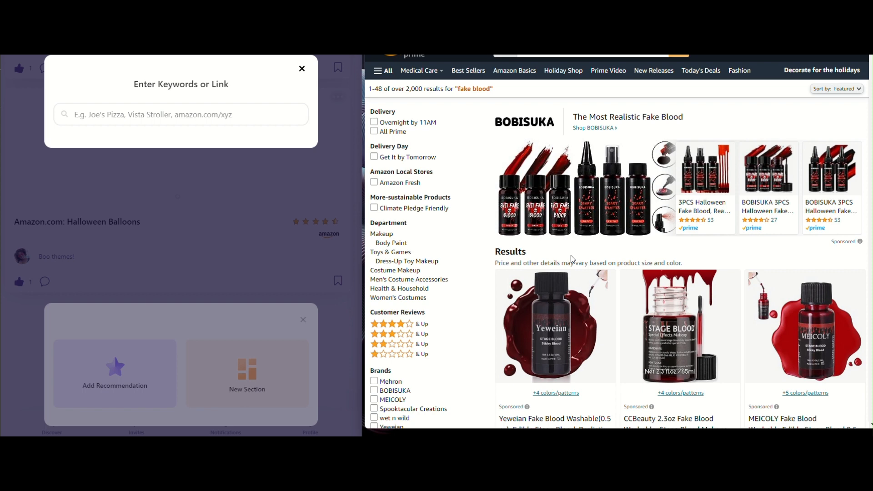
{"action": "scroll", "coordinate": [571, 255], "scroll_direction": "down", "scroll_amount": 3}
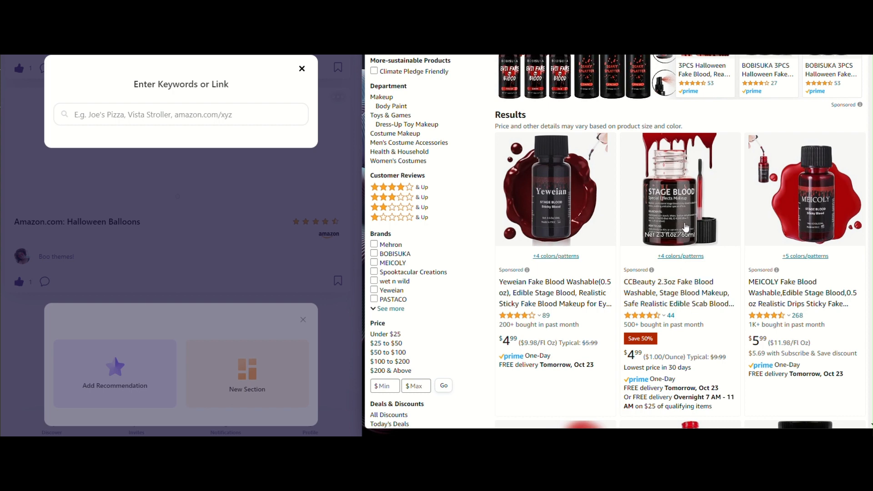
{"action": "scroll", "coordinate": [682, 324], "scroll_direction": "down", "scroll_amount": 6}
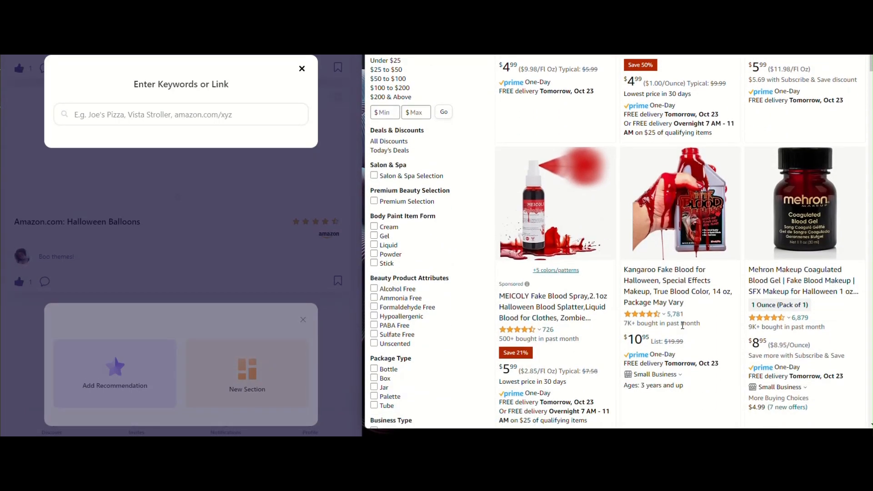
{"action": "scroll", "coordinate": [682, 326], "scroll_direction": "up", "scroll_amount": 8}
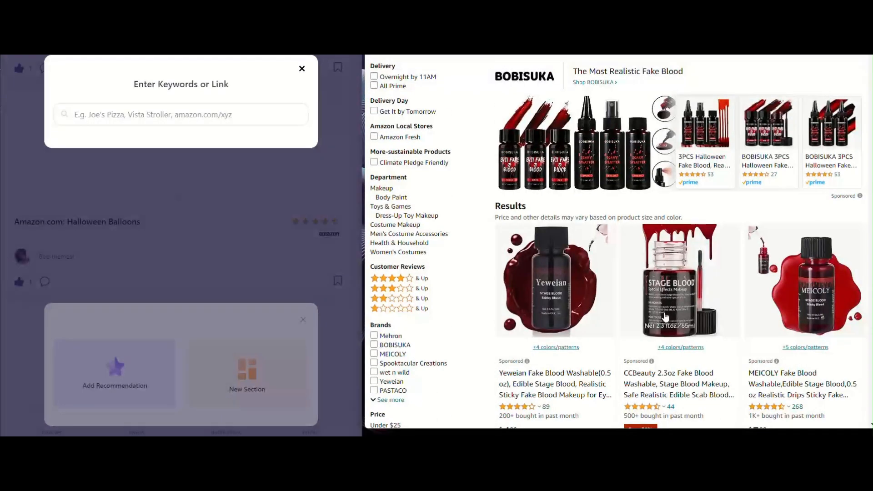
{"action": "scroll", "coordinate": [691, 271], "scroll_direction": "down", "scroll_amount": 3}
{"action": "left_click", "coordinate": [677, 248]}
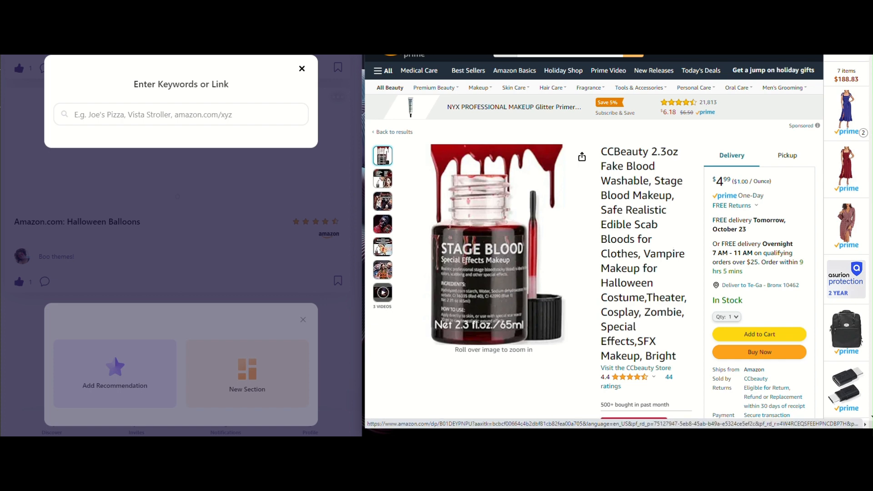
Step: Copy the CCBeauty fake blood page's link and paste it into the new recommendation to load its card
{"action": "right_click", "coordinate": [559, 56]}
{"action": "left_click", "coordinate": [574, 64]}
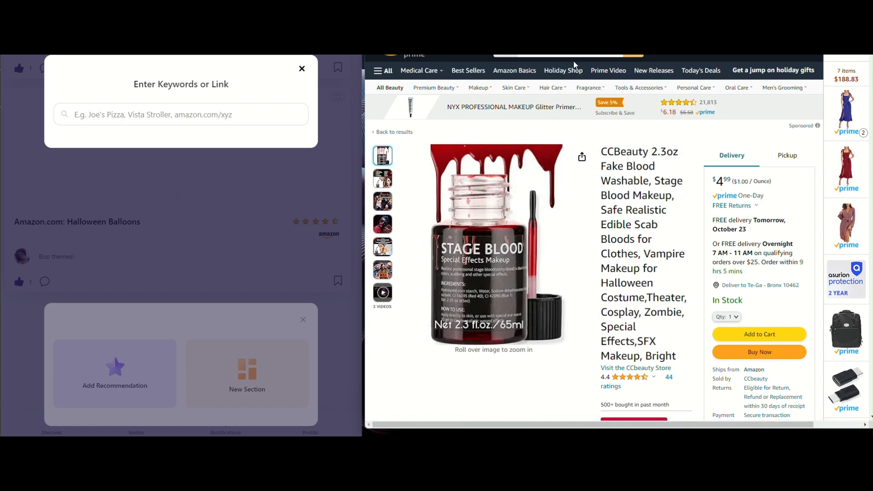
{"action": "left_click", "coordinate": [149, 109]}
{"action": "right_click", "coordinate": [148, 111]}
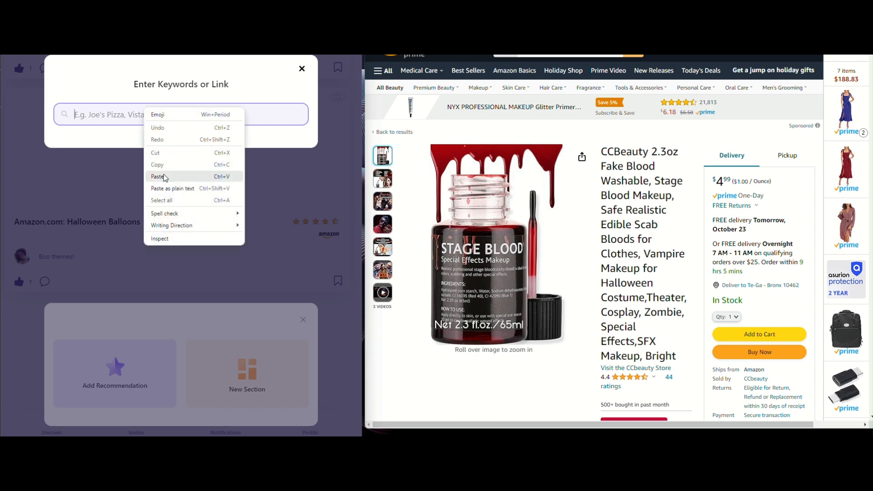
{"action": "left_click", "coordinate": [166, 175]}
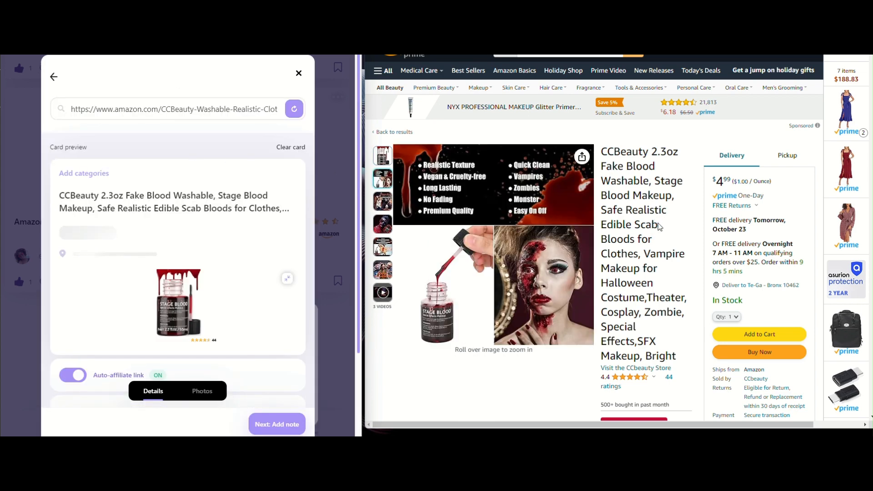
Step: Review the fake blood card, add the note "Fake Blood for one hell of a bite" and confirm the recommendation
{"action": "scroll", "coordinate": [128, 357], "scroll_direction": "down", "scroll_amount": 2}
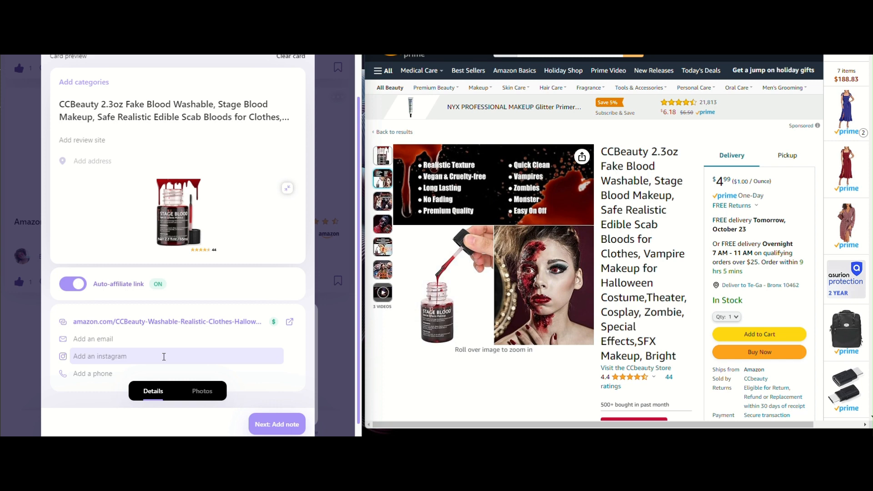
{"action": "scroll", "coordinate": [164, 357], "scroll_direction": "down", "scroll_amount": 1}
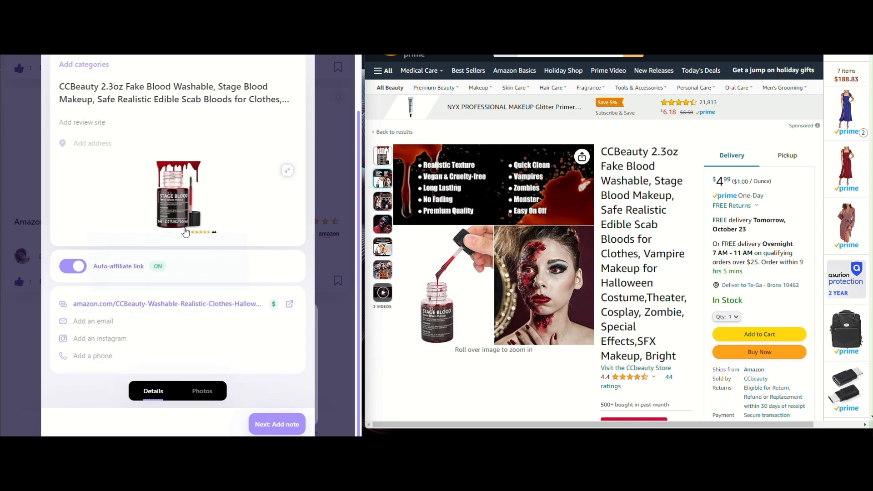
{"action": "scroll", "coordinate": [224, 261], "scroll_direction": "up", "scroll_amount": 6}
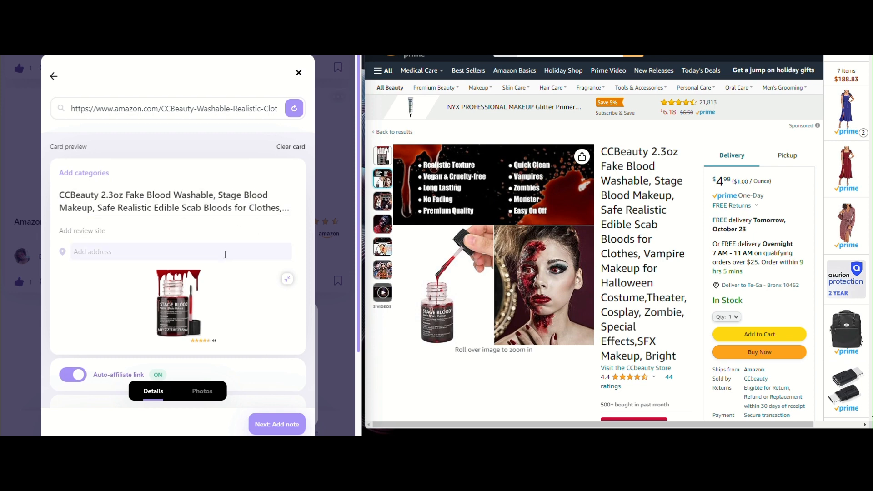
{"action": "scroll", "coordinate": [252, 279], "scroll_direction": "down", "scroll_amount": 5}
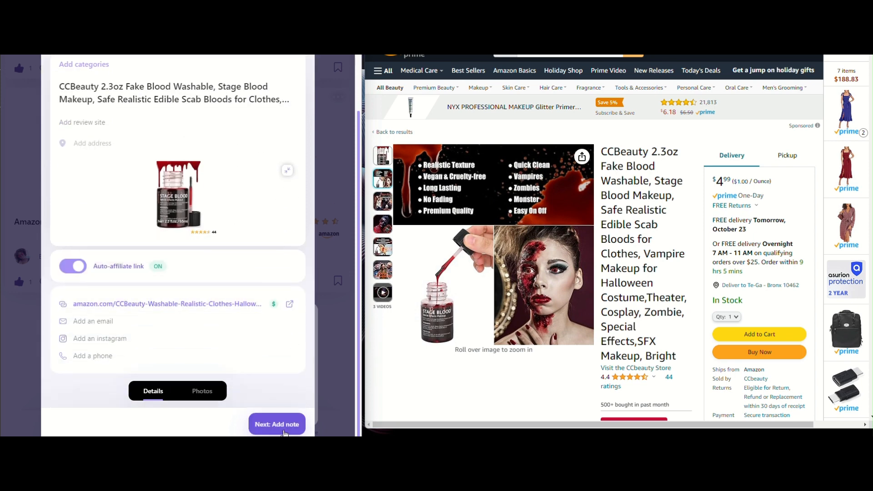
{"action": "left_click", "coordinate": [289, 428]}
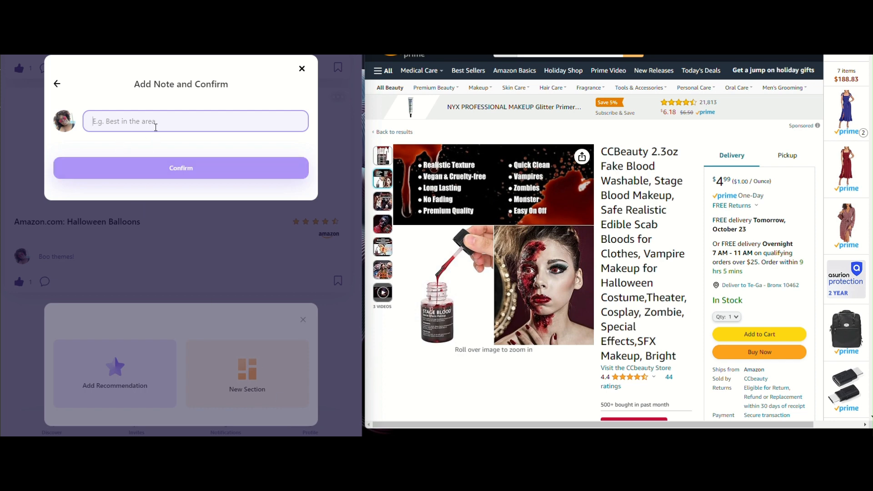
{"action": "type", "text": "Fa"}
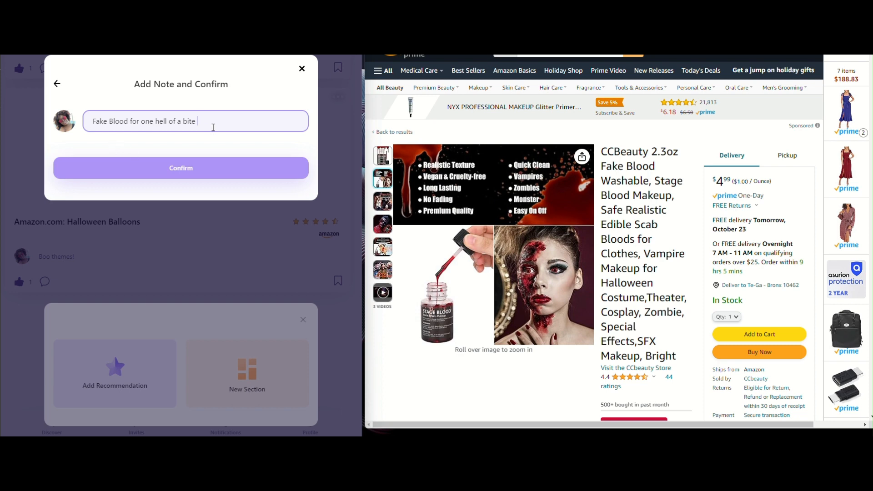
{"action": "left_click", "coordinate": [207, 179]}
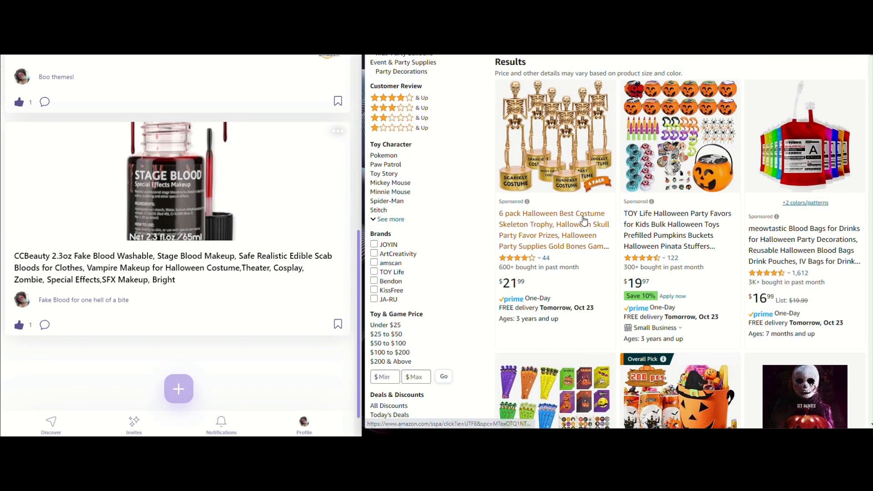
Step: Copy the Amazon title of the 6 pack Halloween Best Costume Skeleton Trophy and load its card in a new recommendation
{"action": "left_click_drag", "start_coordinate": [498, 215], "coordinate": [597, 247]}
{"action": "key", "text": "ctrl+c"}
{"action": "left_click", "coordinate": [179, 389]}
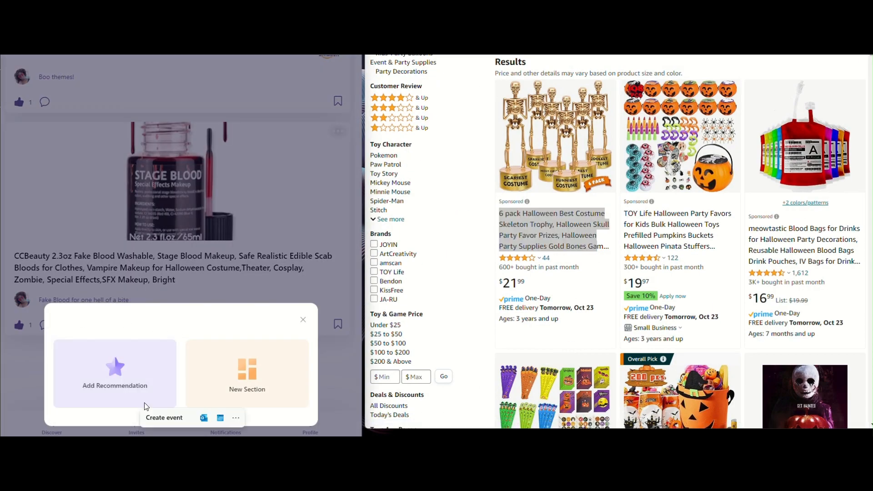
{"action": "left_click", "coordinate": [141, 395]}
{"action": "left_click", "coordinate": [117, 114]}
{"action": "key", "text": "ctrl+v"}
{"action": "left_click", "coordinate": [132, 140]}
Step: Review the skeleton trophy card, add the note "A trophy for us all!" and confirm the recommendation
{"action": "scroll", "coordinate": [715, 231], "scroll_direction": "down", "scroll_amount": 8}
{"action": "scroll", "coordinate": [528, 309], "scroll_direction": "up", "scroll_amount": 11}
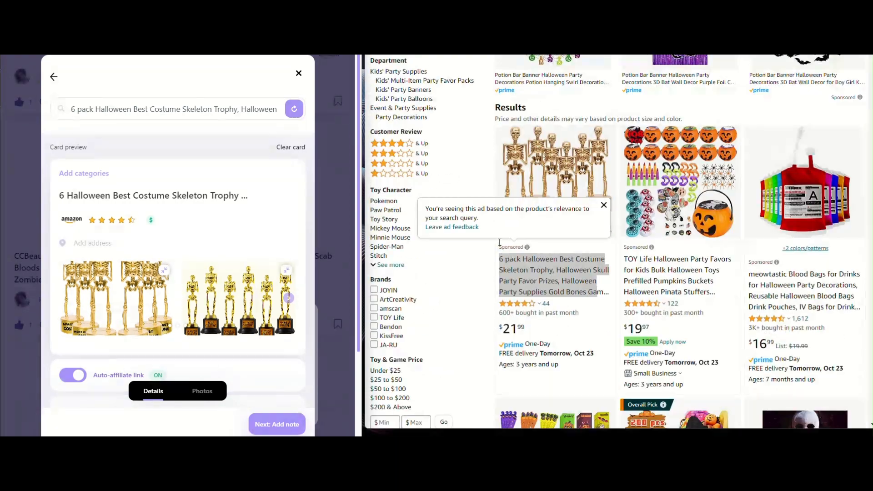
{"action": "scroll", "coordinate": [527, 309], "scroll_direction": "down", "scroll_amount": 8}
{"action": "scroll", "coordinate": [636, 275], "scroll_direction": "down", "scroll_amount": 5}
{"action": "scroll", "coordinate": [232, 231], "scroll_direction": "down", "scroll_amount": 10}
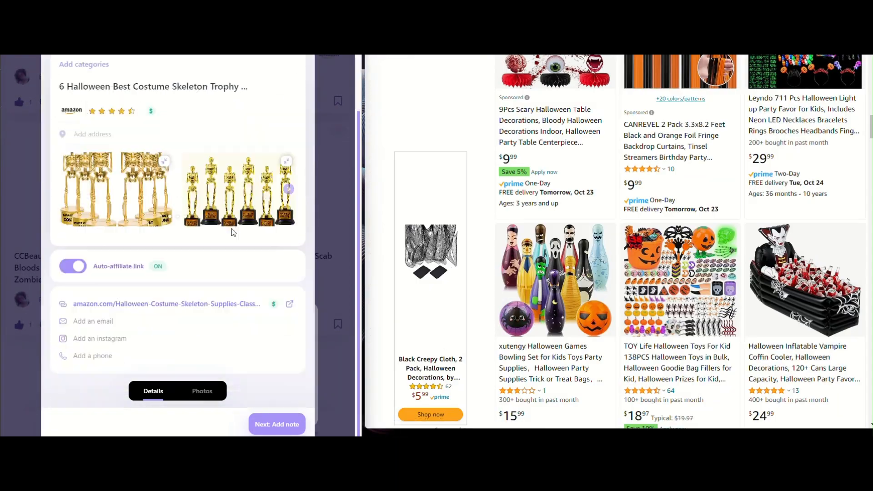
{"action": "left_click", "coordinate": [277, 424]}
{"action": "type", "text": "A trophy for us all!"}
{"action": "left_click", "coordinate": [181, 168]}
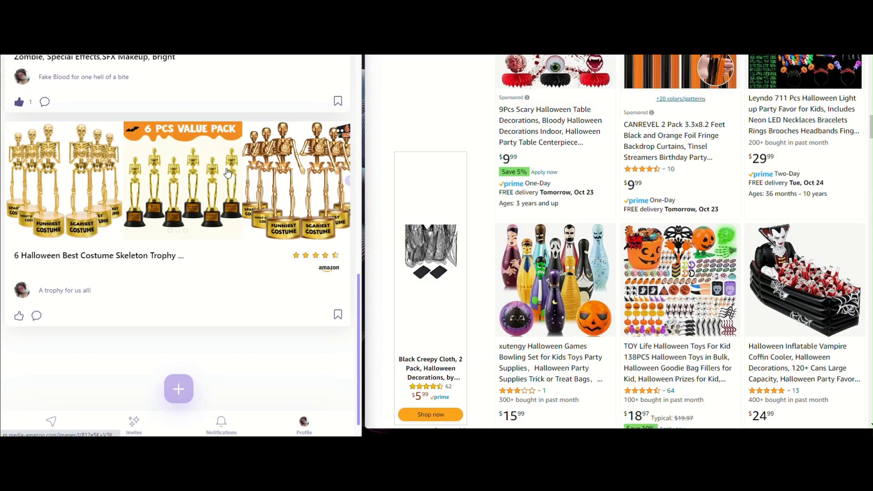
Step: Copy the Amazon title of the 6 Pack Black Halloween Decorations Creepy Cloth and load its card in a new recommendation
{"action": "scroll", "coordinate": [681, 228], "scroll_direction": "up", "scroll_amount": 5}
{"action": "left_click_drag", "start_coordinate": [624, 194], "coordinate": [710, 229]}
{"action": "key", "text": "ctrl+c"}
{"action": "left_click", "coordinate": [179, 389]}
{"action": "left_click", "coordinate": [115, 371]}
{"action": "key", "text": "ctrl+v"}
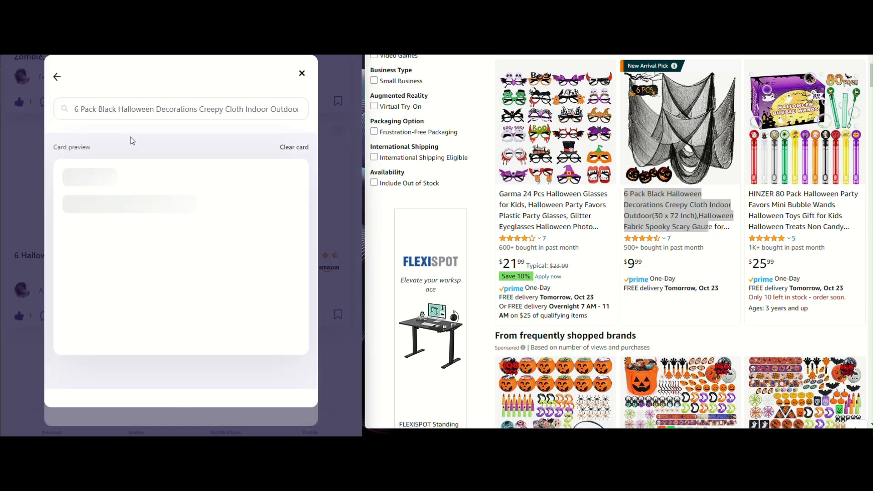
{"action": "left_click", "coordinate": [162, 166]}
Step: Add the note "Creepy Cloth!" to the creepy cloth card and confirm the recommendation
{"action": "left_click", "coordinate": [202, 391]}
{"action": "left_click", "coordinate": [277, 424]}
{"action": "type", "text": "Creepy Cloth!"}
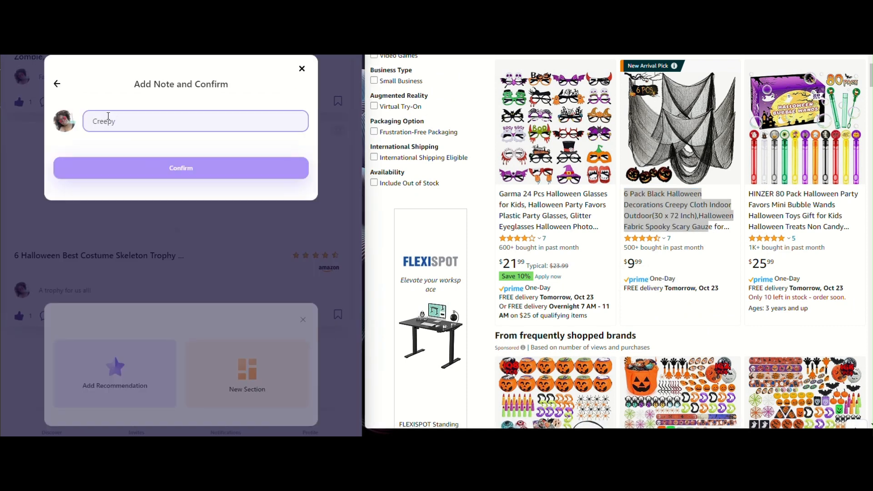
{"action": "left_click", "coordinate": [179, 167]}
Step: Add the HINZER 80 Pack Halloween Party Favors Mini Bubble Wands from their Amazon title with the note "Non Candy Treats!"
{"action": "left_click_drag", "start_coordinate": [749, 193], "coordinate": [831, 227]}
{"action": "key", "text": "ctrl+c"}
{"action": "left_click", "coordinate": [178, 389]}
{"action": "left_click", "coordinate": [115, 370]}
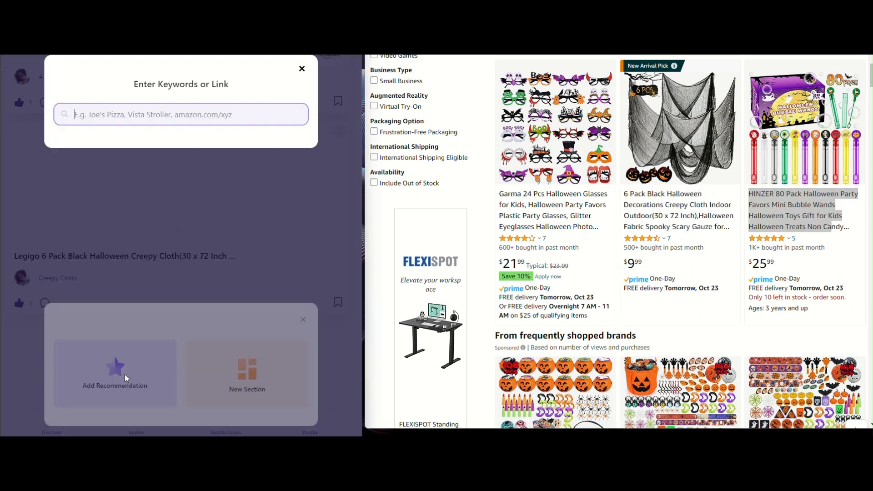
{"action": "key", "text": "ctrl+v"}
{"action": "left_click", "coordinate": [162, 166]}
{"action": "type", "text": "Non Candy Treats!"}
{"action": "left_click", "coordinate": [181, 168]}
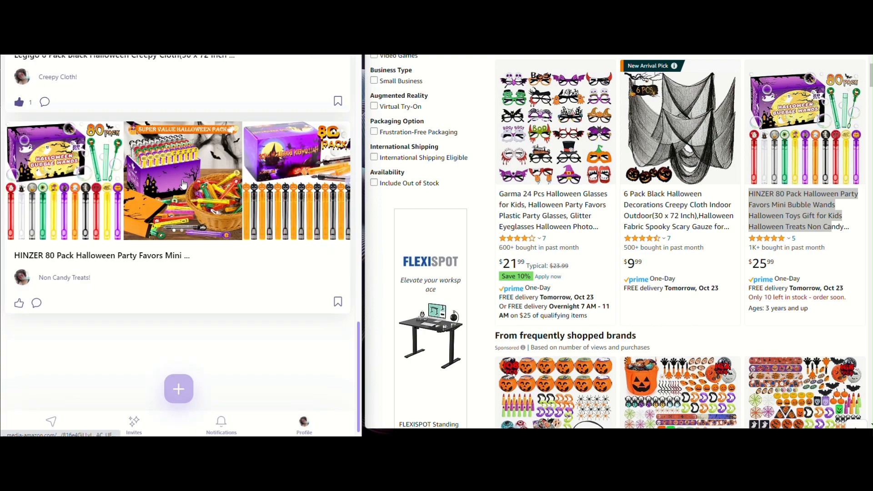
Step: Copy the Amazon title of the 30-pack Halloween Stickers, load the matching card in a new recommendation and proceed past its details
{"action": "left_click", "coordinate": [179, 389]}
{"action": "scroll", "coordinate": [622, 115], "scroll_direction": "down", "scroll_amount": 10}
{"action": "left_click_drag", "start_coordinate": [622, 116], "coordinate": [727, 150]}
{"action": "key", "text": "ctrl+c"}
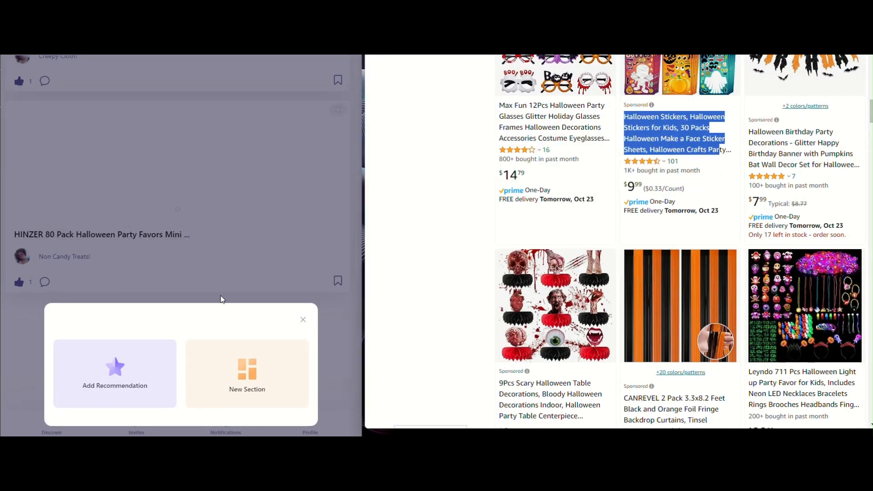
{"action": "left_click", "coordinate": [115, 370]}
{"action": "right_click", "coordinate": [115, 118]}
{"action": "left_click", "coordinate": [132, 189]}
{"action": "left_click", "coordinate": [147, 147]}
{"action": "scroll", "coordinate": [308, 228], "scroll_direction": "down", "scroll_amount": 2}
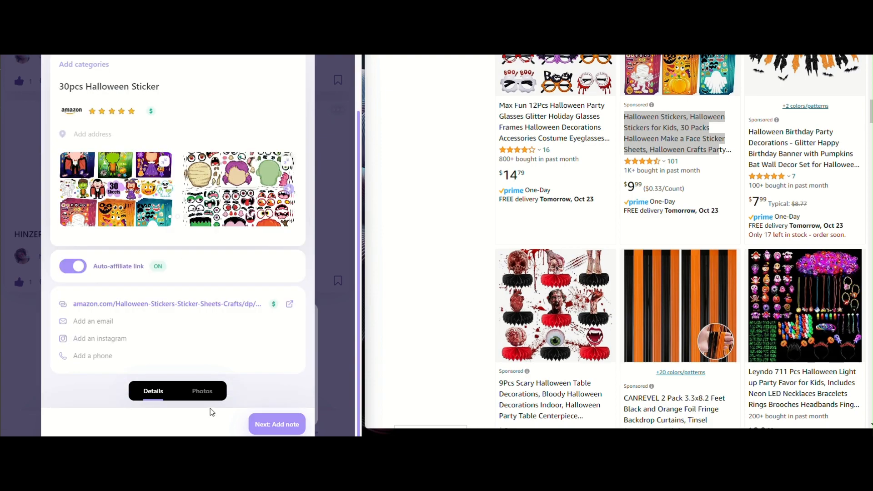
{"action": "left_click", "coordinate": [276, 422]}
Step: Add the CANREVEL 2 Pack Black and Orange Foil Fringe Backdrop Curtains as a new recommendation
{"action": "scroll", "coordinate": [199, 336], "scroll_direction": "down", "scroll_amount": 20}
{"action": "left_click", "coordinate": [179, 388]}
{"action": "left_click", "coordinate": [115, 370]}
{"action": "scroll", "coordinate": [711, 254], "scroll_direction": "down", "scroll_amount": 4}
{"action": "left_click_drag", "start_coordinate": [710, 249], "coordinate": [685, 234]}
{"action": "left_click", "coordinate": [171, 189]}
{"action": "left_click", "coordinate": [154, 148]}
{"action": "scroll", "coordinate": [722, 274], "scroll_direction": "down", "scroll_amount": 6}
{"action": "left_click", "coordinate": [263, 423]}
Step: Paste the Halloween Stickers title into another new recommendation and add the 30pcs Halloween Sticker card without a note
{"action": "key", "text": "ctrl+c"}
{"action": "left_click", "coordinate": [179, 388]}
{"action": "left_click", "coordinate": [116, 370]}
{"action": "left_click", "coordinate": [175, 113]}
{"action": "key", "text": "ctrl+v"}
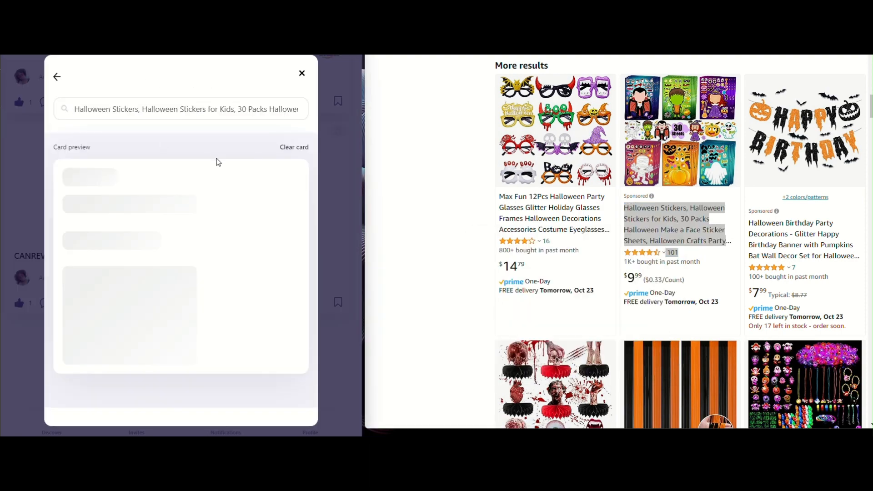
{"action": "left_click", "coordinate": [275, 423]}
Step: Copy the Amazon title of the Halloween Birthday Party Decorations banner and add its matching card without a note
{"action": "left_click_drag", "start_coordinate": [748, 222], "coordinate": [834, 256]}
{"action": "key", "text": "ctrl+c"}
{"action": "left_click", "coordinate": [179, 389]}
{"action": "left_click", "coordinate": [115, 370]}
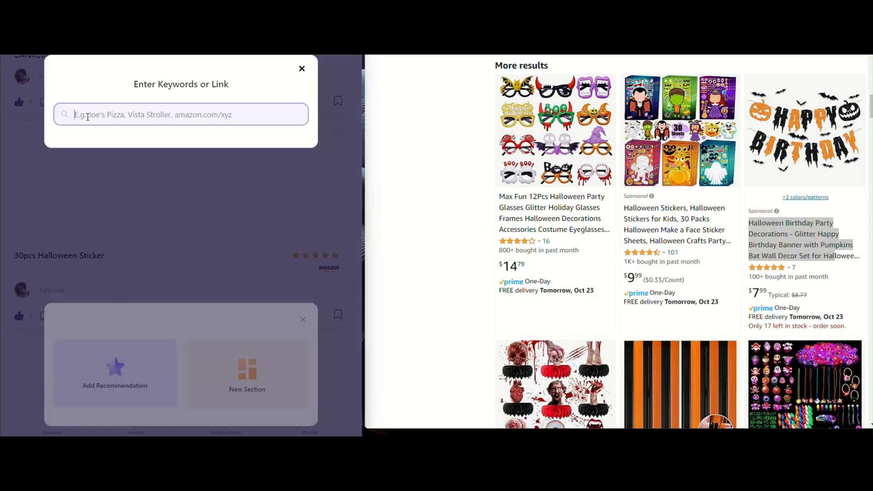
{"action": "left_click", "coordinate": [175, 113]}
{"action": "key", "text": "ctrl+v"}
{"action": "left_click", "coordinate": [163, 173]}
{"action": "left_click", "coordinate": [163, 173]}
Step: Copy the Amazon title of the 9Pcs Scary Halloween Table Decorations and load its matching card in a new recommendation
{"action": "scroll", "coordinate": [718, 227], "scroll_direction": "down", "scroll_amount": 8}
{"action": "left_click_drag", "start_coordinate": [499, 109], "coordinate": [577, 142]}
{"action": "key", "text": "ctrl+c"}
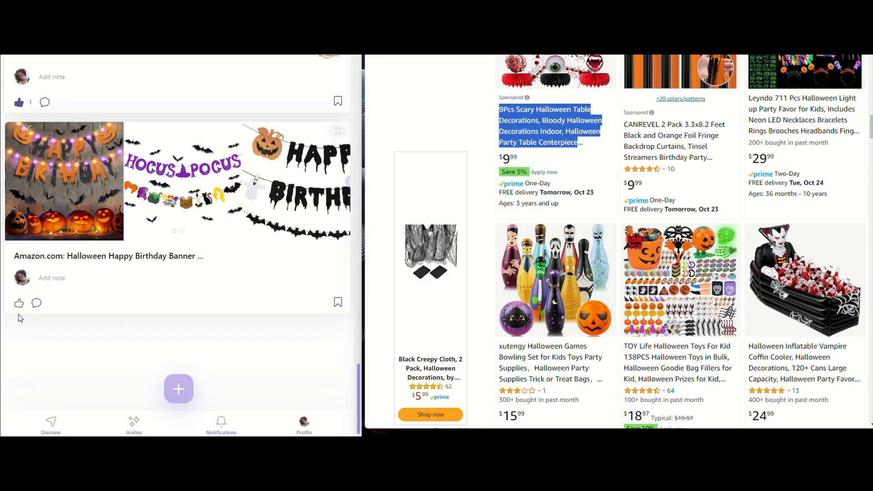
{"action": "left_click", "coordinate": [178, 389]}
{"action": "left_click", "coordinate": [115, 371]}
{"action": "right_click", "coordinate": [105, 112]}
{"action": "left_click", "coordinate": [135, 184]}
Step: Copy the Amazon title of the Halloween Inflatable Vampire Coffin Cooler and add the 9Pcs Bloody Halloween Decorations card without a note
{"action": "scroll", "coordinate": [718, 275], "scroll_direction": "down", "scroll_amount": 3}
{"action": "left_click_drag", "start_coordinate": [749, 209], "coordinate": [834, 242]}
{"action": "right_click", "coordinate": [800, 230]}
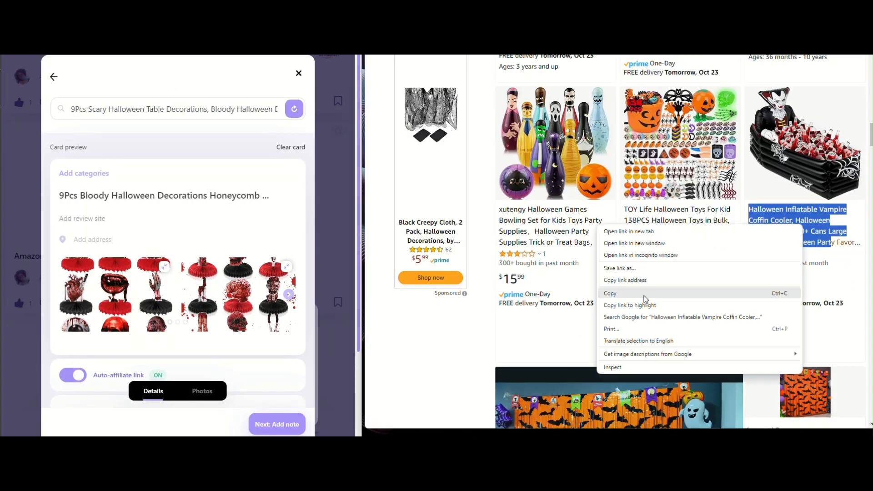
{"action": "left_click", "coordinate": [614, 292]}
{"action": "left_click", "coordinate": [276, 423]}
Step: Paste the coffin cooler title into a new recommendation and add the Halloween Inflatable Vampire Coffin Cooler card without a note
{"action": "left_click", "coordinate": [179, 388]}
{"action": "left_click", "coordinate": [115, 370]}
{"action": "key", "text": "ctrl+v"}
{"action": "left_click", "coordinate": [162, 173]}
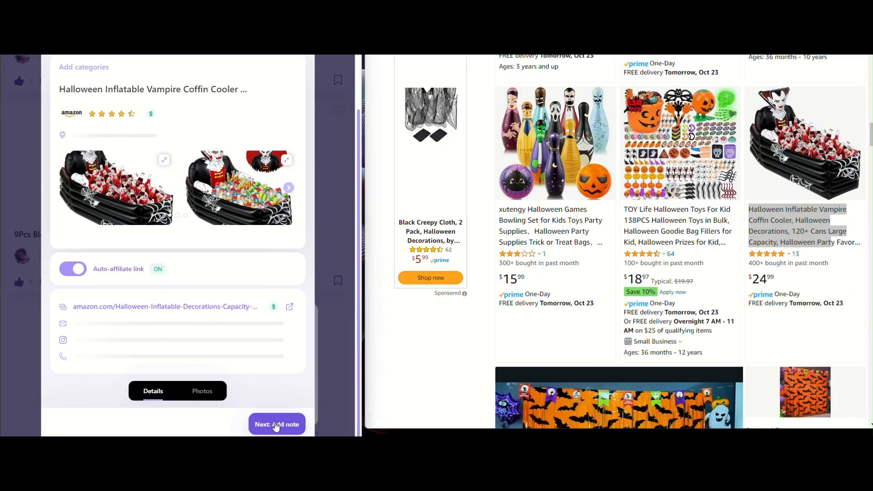
{"action": "left_click", "coordinate": [277, 424]}
Step: Copy the Amazon title of the TOY Life Halloween Toys For Kid 138PCS and add its matching card without a note
{"action": "scroll", "coordinate": [632, 142], "scroll_direction": "down", "scroll_amount": 2}
{"action": "left_click_drag", "start_coordinate": [624, 118], "coordinate": [727, 151]}
{"action": "key", "text": "ctrl+c"}
{"action": "left_click", "coordinate": [178, 389]}
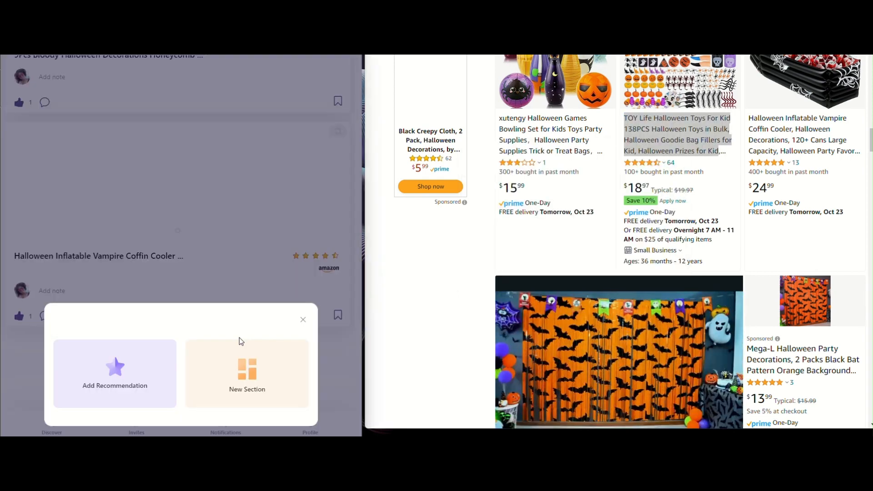
{"action": "left_click", "coordinate": [115, 370]}
{"action": "key", "text": "ctrl+v"}
{"action": "left_click", "coordinate": [175, 142]}
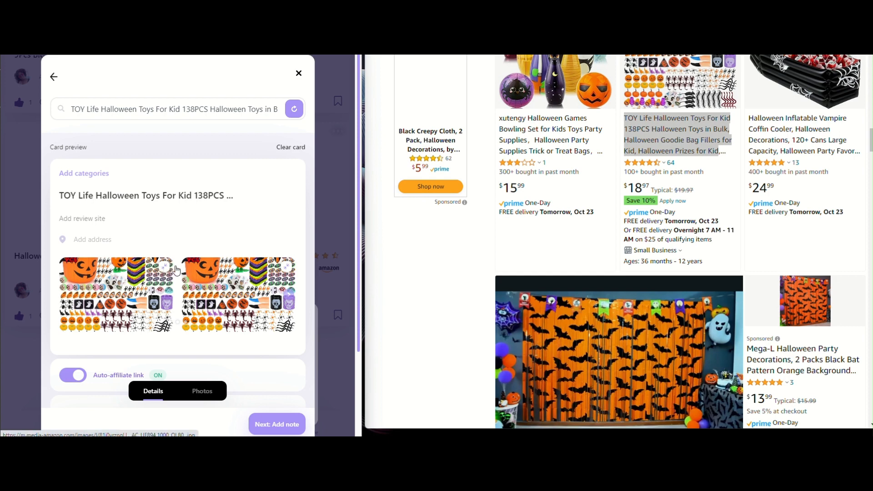
{"action": "left_click", "coordinate": [277, 424]}
{"action": "left_click", "coordinate": [162, 175]}
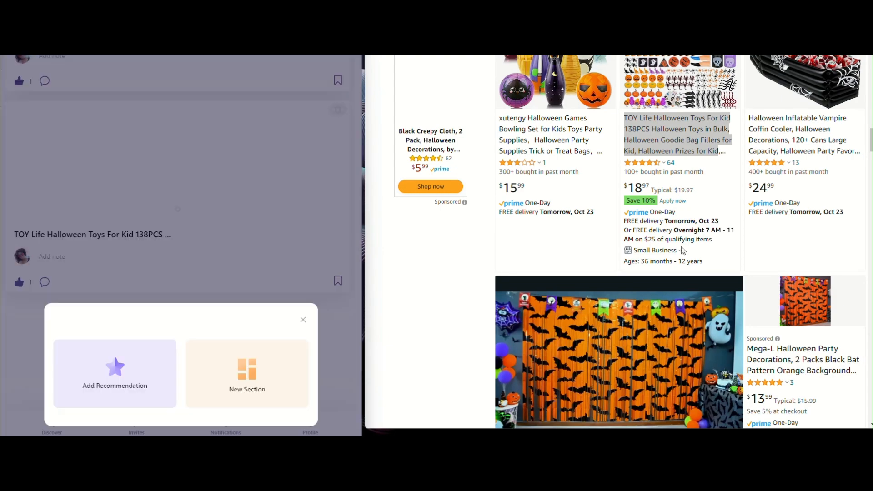
Step: Copy the Amazon title of the 48Pcs Halloween Slap Bracelets for Kids and load the matching card in a new recommendation
{"action": "scroll", "coordinate": [682, 249], "scroll_direction": "down", "scroll_amount": 10}
{"action": "left_click_drag", "start_coordinate": [500, 102], "coordinate": [599, 136]}
{"action": "left_click", "coordinate": [115, 373]}
{"action": "key", "text": "ctrl+v"}
{"action": "left_click", "coordinate": [175, 142]}
Step: Copy the Amazon title of the 48 Pcs Halloween Paper Plates and proceed past the slap bracelets card's details
{"action": "scroll", "coordinate": [772, 250], "scroll_direction": "down", "scroll_amount": 4}
{"action": "left_click_drag", "start_coordinate": [749, 195], "coordinate": [849, 230]}
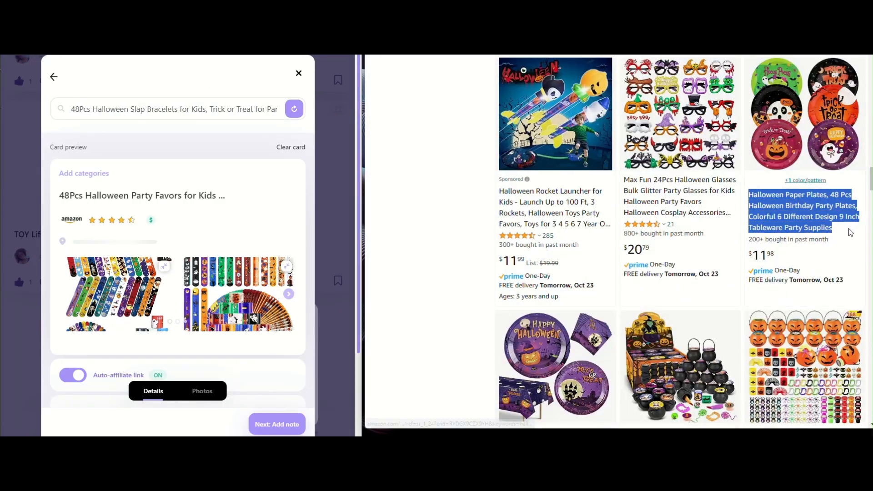
{"action": "left_click", "coordinate": [277, 424]}
Step: Add the Halloween Paper Plates, 48 Pcs card as a new recommendation and copy the Amazon title of the Halloween Rocket Launcher for Kids
{"action": "left_click", "coordinate": [178, 390]}
{"action": "left_click", "coordinate": [114, 373]}
{"action": "key", "text": "ctrl+v"}
{"action": "left_click", "coordinate": [211, 152]}
{"action": "left_click_drag", "start_coordinate": [499, 191], "coordinate": [583, 225]}
{"action": "right_click", "coordinate": [551, 209]}
{"action": "left_click", "coordinate": [567, 281]}
{"action": "left_click", "coordinate": [277, 424]}
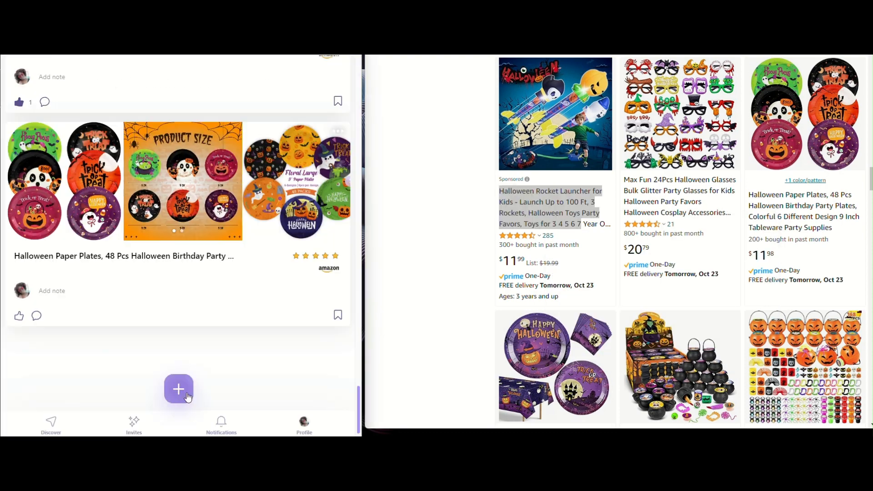
Step: Add the TEMI Halloween Toy Rocket Launcher card as a new recommendation and copy the Amazon title of the 144PCS Halloween Party Favors
{"action": "left_click", "coordinate": [179, 392]}
{"action": "key", "text": "ctrl+v"}
{"action": "scroll", "coordinate": [625, 209], "scroll_direction": "down", "scroll_amount": 5}
{"action": "left_click_drag", "start_coordinate": [624, 204], "coordinate": [723, 238]}
{"action": "key", "text": "ctrl+c"}
{"action": "left_click", "coordinate": [277, 424]}
{"action": "left_click", "coordinate": [170, 174]}
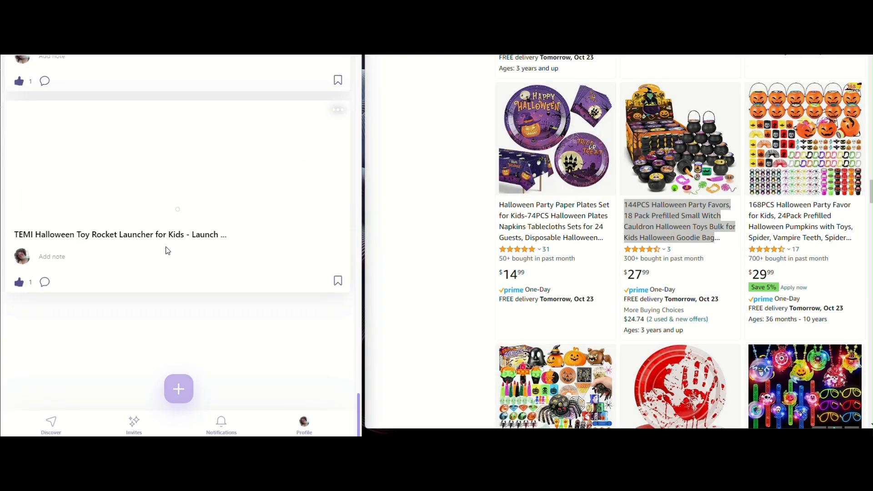
Step: Paste the 144PCS Halloween Party Favors title into a new recommendation and add the matching card without a note
{"action": "left_click", "coordinate": [178, 390]}
{"action": "left_click", "coordinate": [114, 374]}
{"action": "key", "text": "ctrl+v"}
{"action": "left_click", "coordinate": [175, 142]}
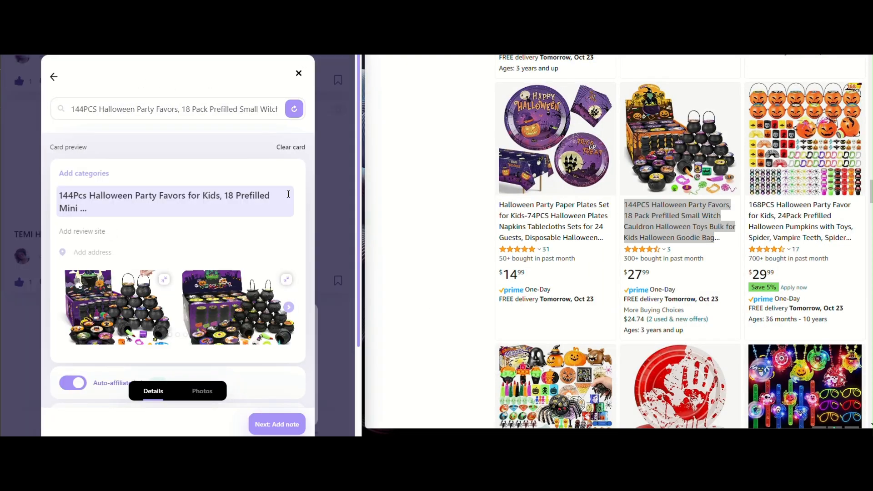
{"action": "left_click", "coordinate": [277, 424]}
Step: Copy the Amazon title of the 168PCS Halloween Party Favor for Kids and add the JOYIN 168 Pcs card without a note
{"action": "left_click_drag", "start_coordinate": [749, 203], "coordinate": [799, 236]}
{"action": "key", "text": "ctrl+c"}
{"action": "left_click", "coordinate": [178, 389]}
{"action": "left_click", "coordinate": [115, 373]}
{"action": "key", "text": "ctrl+v"}
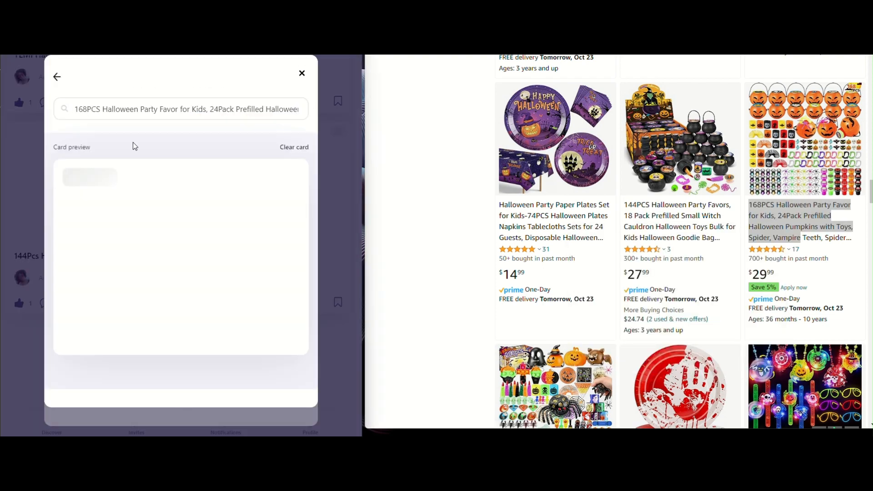
{"action": "left_click", "coordinate": [256, 421]}
Step: Copy the Amazon title of the 158PCS Halloween Party Favors with Glow Sticks and add its matching card without a note
{"action": "scroll", "coordinate": [681, 233], "scroll_direction": "down", "scroll_amount": 10}
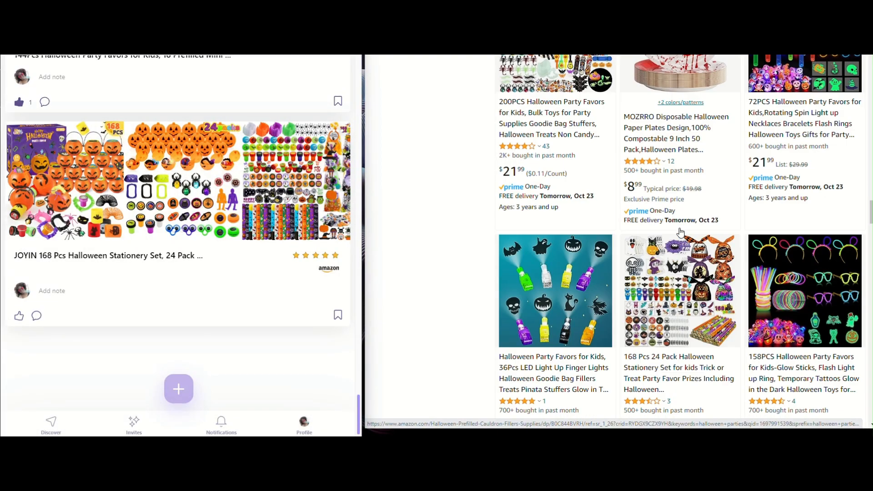
{"action": "left_click_drag", "start_coordinate": [749, 129], "coordinate": [826, 161]}
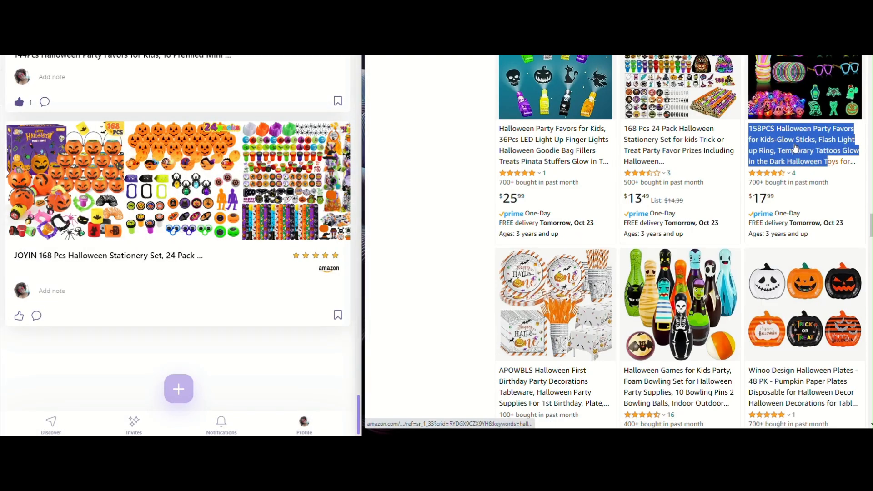
{"action": "key", "text": "ctrl+c"}
{"action": "left_click", "coordinate": [178, 390]}
{"action": "left_click", "coordinate": [115, 374]}
{"action": "key", "text": "ctrl+v"}
{"action": "left_click", "coordinate": [277, 424]}
Step: Copy the Amazon title of the 36Pcs LED Light Up Finger Lights party favors and add the matching card without a note
{"action": "scroll", "coordinate": [680, 233], "scroll_direction": "down", "scroll_amount": 1}
{"action": "left_click_drag", "start_coordinate": [499, 84], "coordinate": [597, 116]}
{"action": "right_click", "coordinate": [564, 88]}
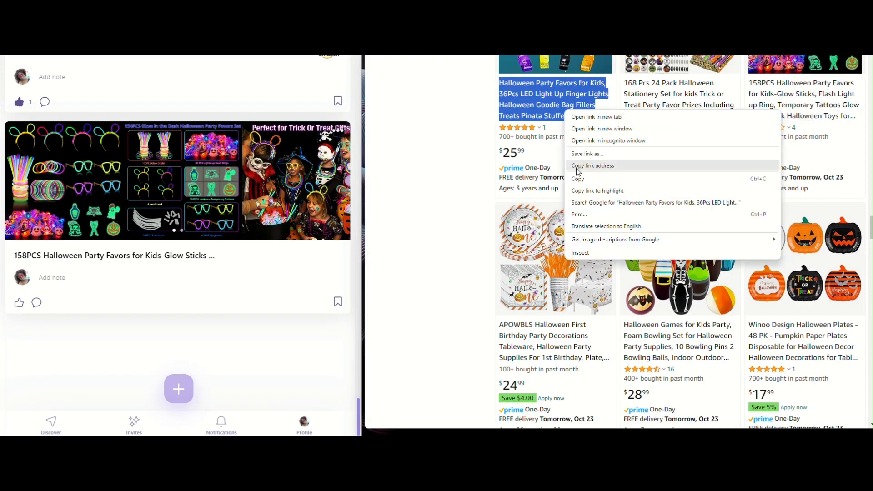
{"action": "left_click", "coordinate": [586, 175]}
{"action": "left_click", "coordinate": [177, 389]}
{"action": "left_click", "coordinate": [125, 380]}
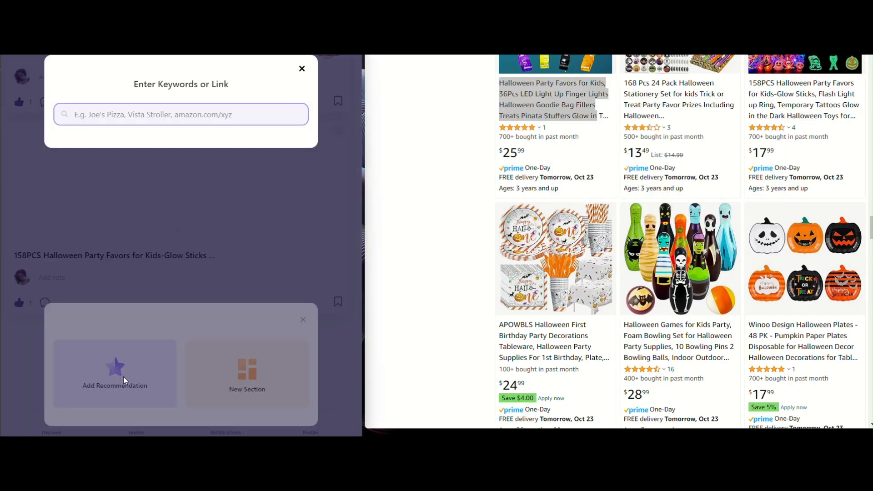
{"action": "key", "text": "ctrl+v"}
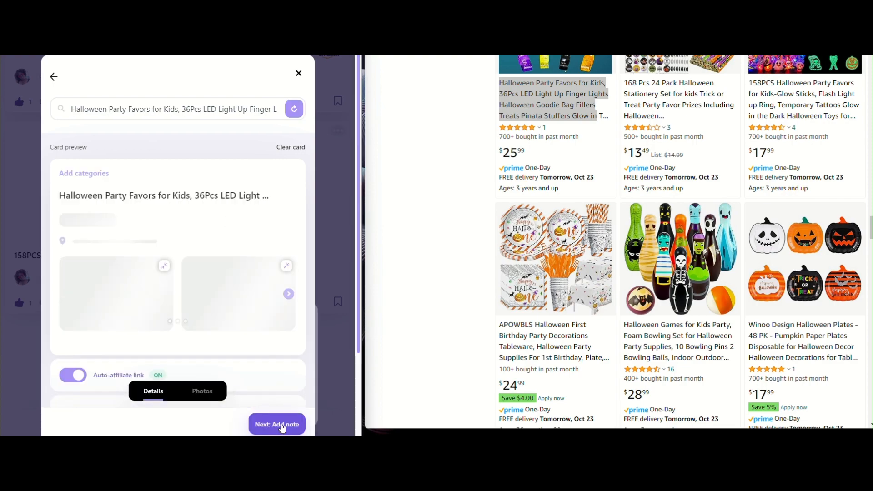
{"action": "left_click", "coordinate": [277, 423]}
{"action": "left_click", "coordinate": [19, 303]}
Step: Copy the Amazon title of the Halloween Games Foam Bowling Set and add the JOYIN Halloween Foam Bowling Set card without a note
{"action": "scroll", "coordinate": [680, 272], "scroll_direction": "down", "scroll_amount": 10}
{"action": "scroll", "coordinate": [680, 273], "scroll_direction": "up", "scroll_amount": 6}
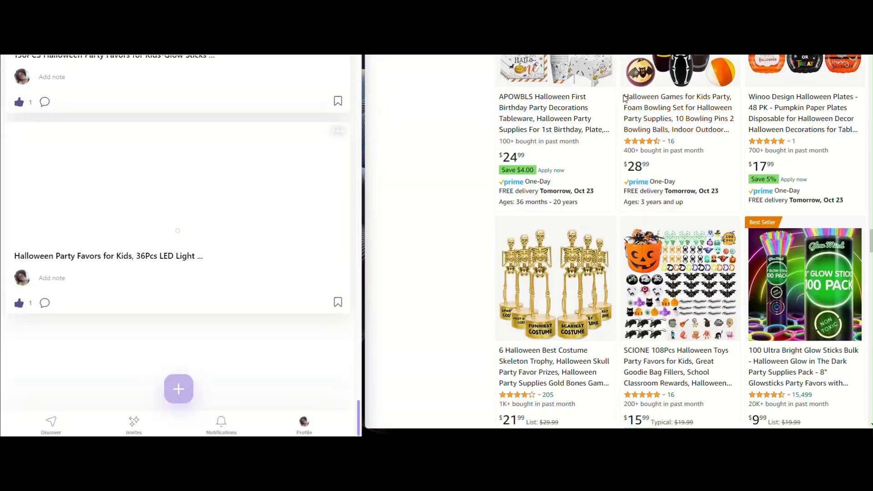
{"action": "left_click_drag", "start_coordinate": [624, 97], "coordinate": [728, 130]}
{"action": "left_click", "coordinate": [179, 388]}
{"action": "key", "text": "ctrl+v"}
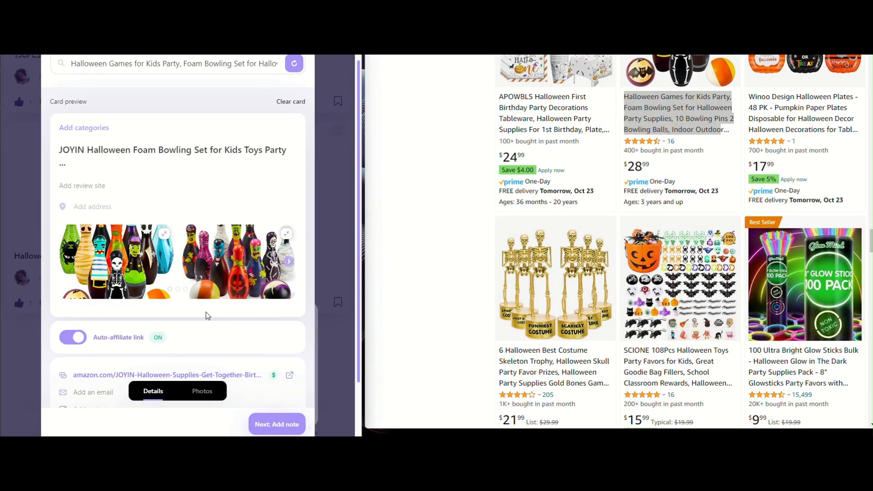
{"action": "left_click", "coordinate": [277, 425]}
{"action": "scroll", "coordinate": [105, 334], "scroll_direction": "up", "scroll_amount": 15}
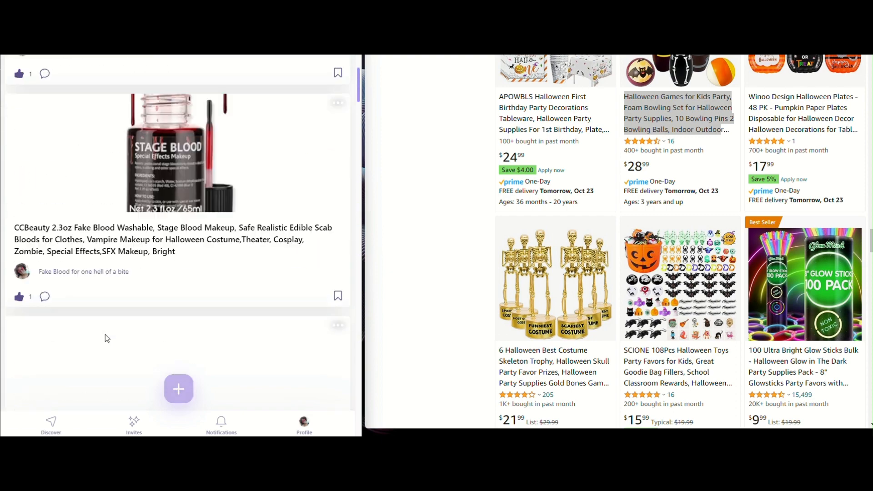
{"action": "left_click", "coordinate": [62, 104]}
{"action": "scroll", "coordinate": [175, 237], "scroll_direction": "down", "scroll_amount": 2}
{"action": "left_click", "coordinate": [167, 273]}
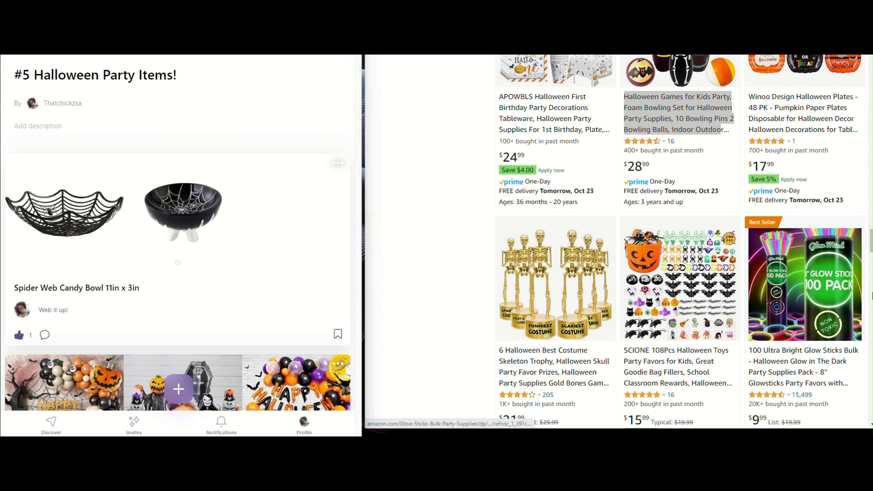
Step: Copy the Amazon title of the 100 Ultra Bright Glow Sticks Bulk and load its matching card in a new recommendation
{"action": "scroll", "coordinate": [736, 205], "scroll_direction": "down", "scroll_amount": 4}
{"action": "left_click_drag", "start_coordinate": [748, 168], "coordinate": [848, 201]}
{"action": "key", "text": "ctrl+c"}
{"action": "left_click", "coordinate": [178, 388]}
{"action": "right_click", "coordinate": [93, 116]}
{"action": "left_click", "coordinate": [107, 228]}
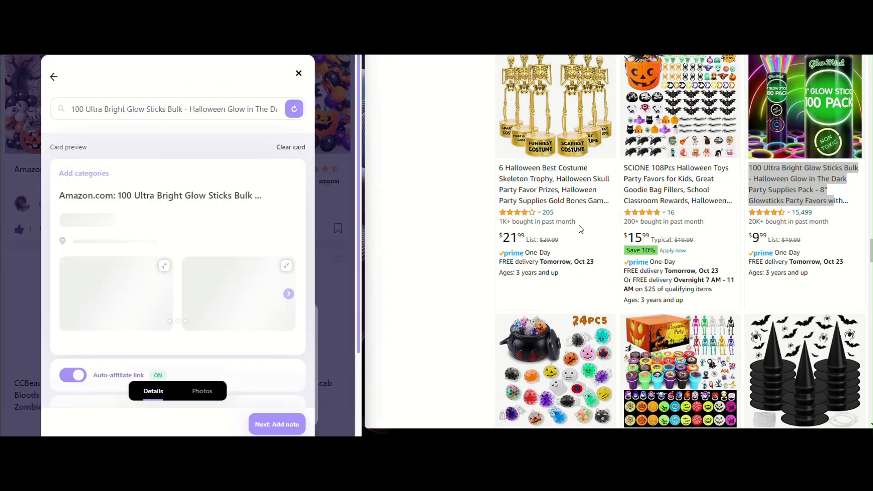
Step: Copy the Amazon title of the 47Pcs Halloween Witch Hats Decorations and add the 100 Ultra Bright Glow Sticks card without a note
{"action": "scroll", "coordinate": [579, 230], "scroll_direction": "down", "scroll_amount": 3}
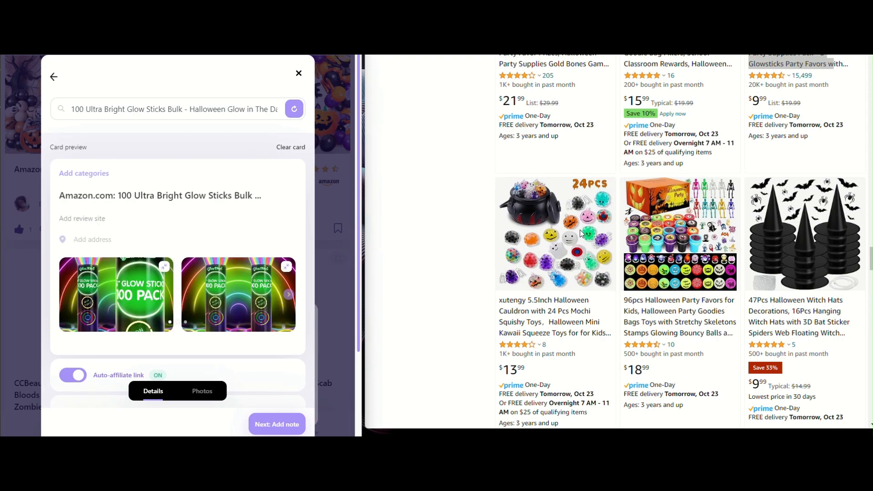
{"action": "scroll", "coordinate": [587, 234], "scroll_direction": "down", "scroll_amount": 2}
{"action": "left_click_drag", "start_coordinate": [749, 209], "coordinate": [836, 242]}
{"action": "left_click", "coordinate": [276, 415]}
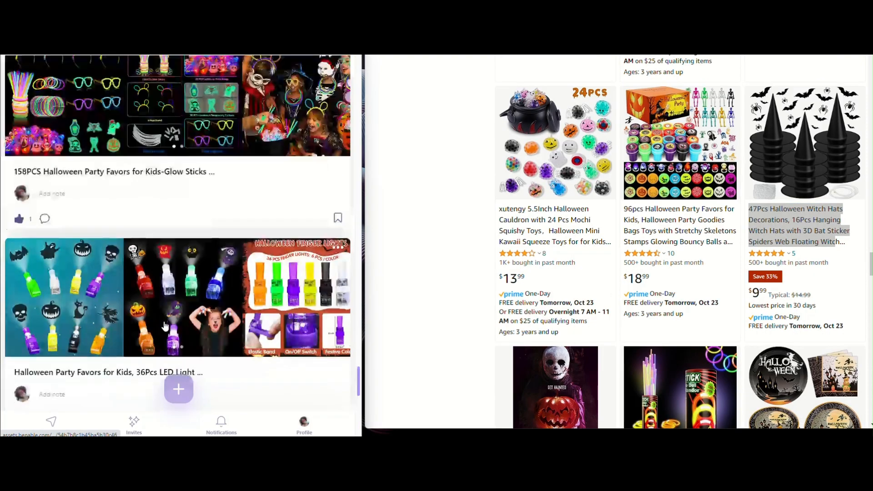
Step: Paste the witch hats title into a new recommendation and add the 16Pcs Halloween Hanging Witch Hats card without a note
{"action": "left_click", "coordinate": [177, 387]}
{"action": "right_click", "coordinate": [93, 114]}
{"action": "left_click", "coordinate": [111, 177]}
{"action": "left_click", "coordinate": [276, 424]}
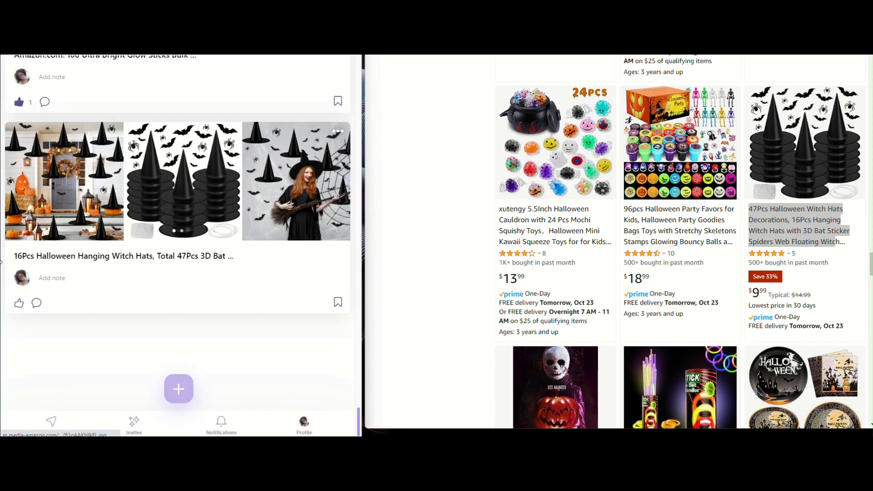
Step: Copy the title "Halloween Party 2020", search for it with the word "movie" in a new recommendation and add the Rotten Tomatoes card
{"action": "scroll", "coordinate": [698, 180], "scroll_direction": "down", "scroll_amount": 5}
{"action": "left_click_drag", "start_coordinate": [499, 240], "coordinate": [514, 251]}
{"action": "key", "text": "ctrl+c"}
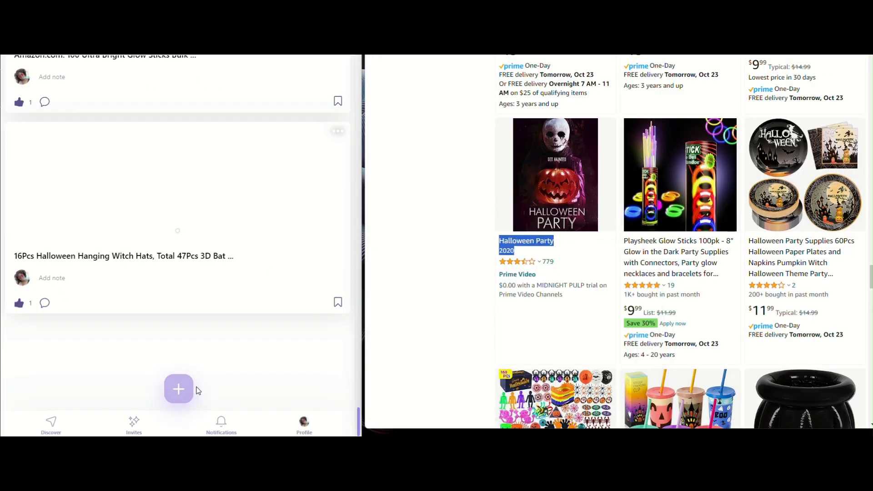
{"action": "left_click", "coordinate": [178, 389]}
{"action": "type", "text": "movie"}
{"action": "key", "text": "ctrl+v"}
{"action": "left_click", "coordinate": [277, 424]}
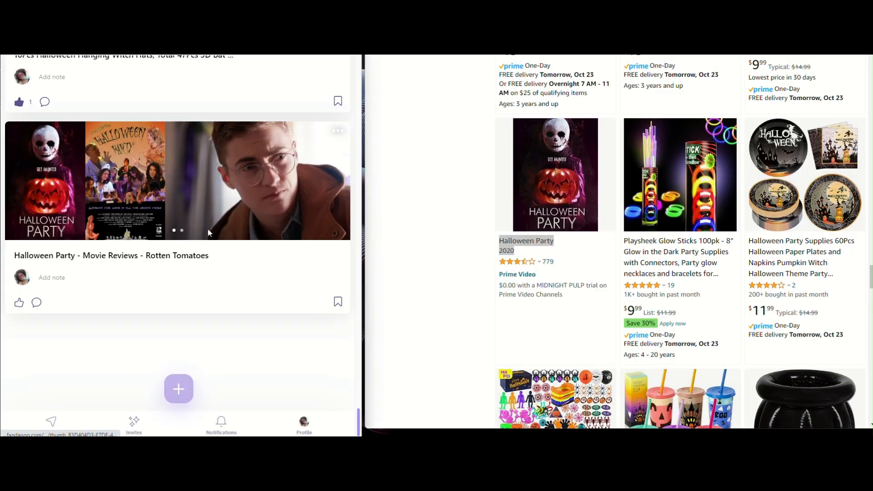
Step: Copy the Amazon title of the Playsheek Glow Sticks 100pk and add its matching card as a recommendation without a note
{"action": "key", "text": "ctrl+c"}
{"action": "left_click", "coordinate": [178, 388]}
{"action": "left_click_drag", "start_coordinate": [623, 240], "coordinate": [769, 275]}
{"action": "left_click", "coordinate": [114, 368]}
{"action": "key", "text": "ctrl+v"}
{"action": "left_click", "coordinate": [169, 137]}
{"action": "left_click", "coordinate": [275, 422]}
{"action": "left_click", "coordinate": [20, 308]}
Step: Copy the Amazon title of the Inflatable Halloween Cauldron 22 inches and load its matching card in a new recommendation
{"action": "scroll", "coordinate": [682, 227], "scroll_direction": "down", "scroll_amount": 5}
{"action": "right_click", "coordinate": [759, 270]}
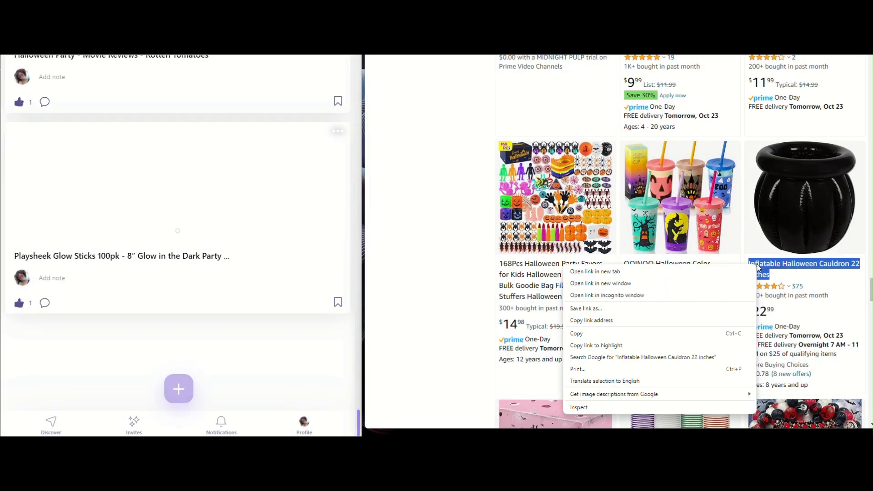
{"action": "left_click", "coordinate": [587, 330]}
{"action": "left_click", "coordinate": [178, 389]}
{"action": "key", "text": "ctrl+v"}
Step: Copy the Amazon title of the 100 Pcs Halloween Party Cups and add the Inflatable Halloween Cauldron card without a note
{"action": "scroll", "coordinate": [635, 248], "scroll_direction": "down", "scroll_amount": 5}
{"action": "left_click_drag", "start_coordinate": [624, 293], "coordinate": [724, 326]}
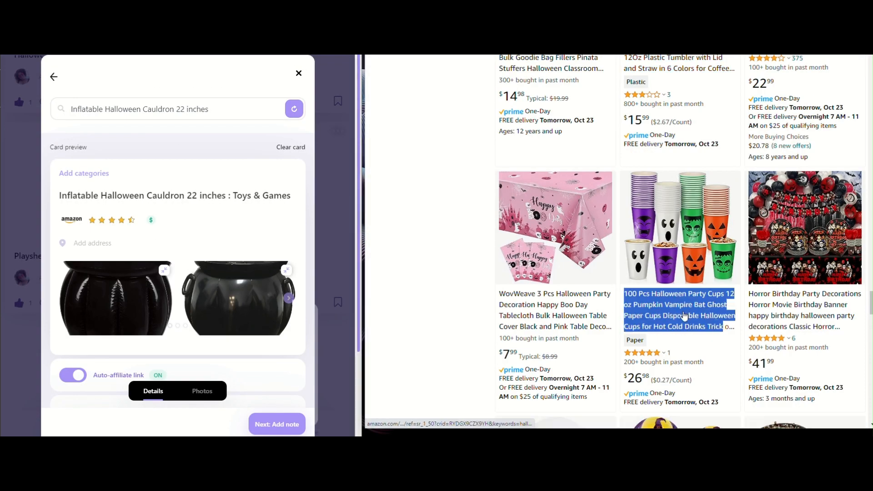
{"action": "left_click", "coordinate": [277, 423]}
{"action": "left_click", "coordinate": [179, 168]}
Step: Paste the party cups title into a new recommendation and add the 100 Pcs Halloween Party Cups 12 oz card without a note
{"action": "left_click", "coordinate": [178, 389]}
{"action": "left_click", "coordinate": [121, 370]}
{"action": "right_click", "coordinate": [78, 111]}
{"action": "left_click", "coordinate": [98, 175]}
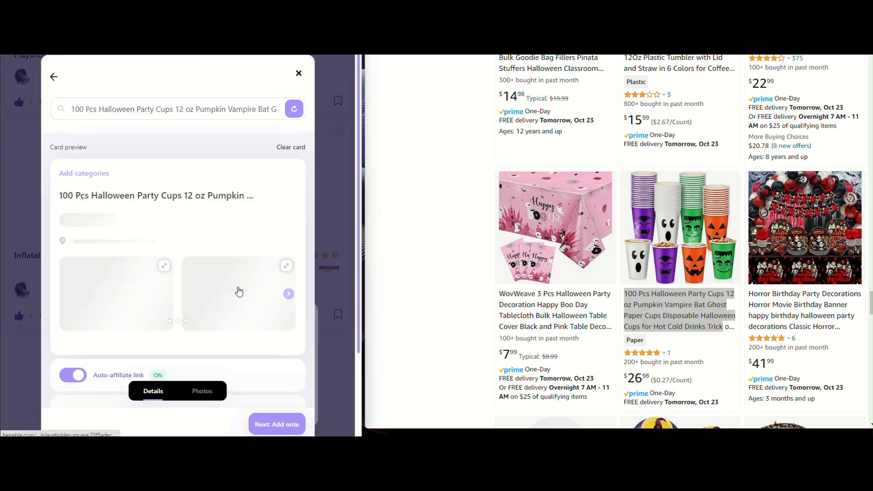
{"action": "left_click", "coordinate": [276, 423]}
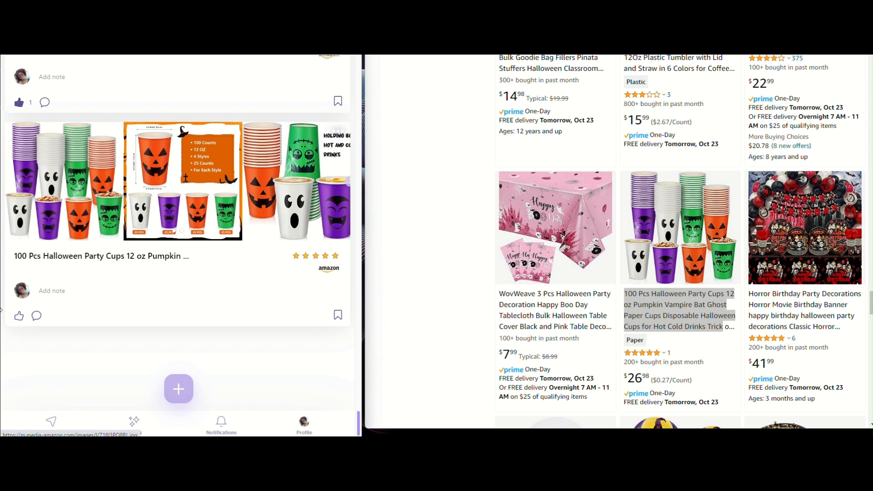
Step: Copy the Amazon title of the Horror Birthday Party Decorations and add the CAILESS Horror Party Decorations card without a note
{"action": "scroll", "coordinate": [184, 171], "scroll_direction": "down", "scroll_amount": 1}
{"action": "scroll", "coordinate": [681, 228], "scroll_direction": "down", "scroll_amount": 2}
{"action": "left_click_drag", "start_coordinate": [749, 203], "coordinate": [827, 235]}
{"action": "right_click", "coordinate": [760, 228]}
{"action": "right_click", "coordinate": [99, 115]}
{"action": "left_click", "coordinate": [111, 183]}
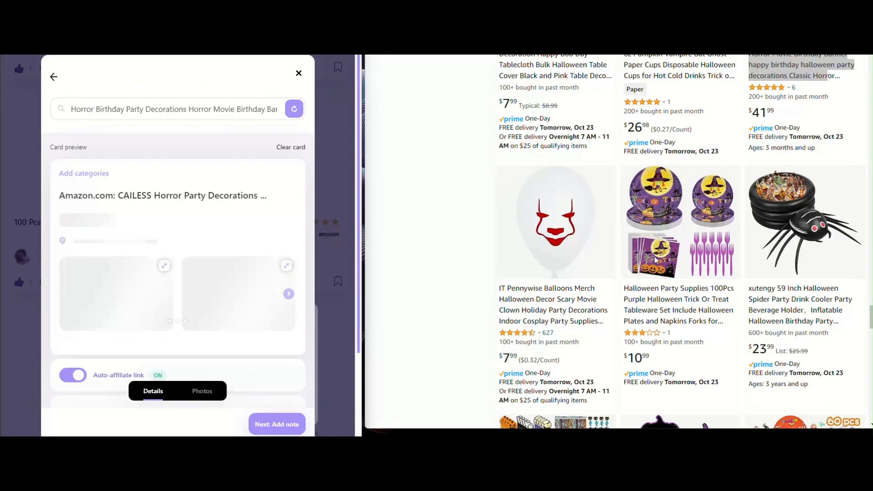
{"action": "left_click", "coordinate": [165, 142]}
{"action": "left_click", "coordinate": [181, 168]}
Step: Copy the Amazon title of the IT Pennywise Balloons and add its matching card as a recommendation without a note
{"action": "left_click_drag", "start_coordinate": [499, 174], "coordinate": [603, 208]}
{"action": "left_click", "coordinate": [179, 388]}
{"action": "left_click", "coordinate": [115, 373]}
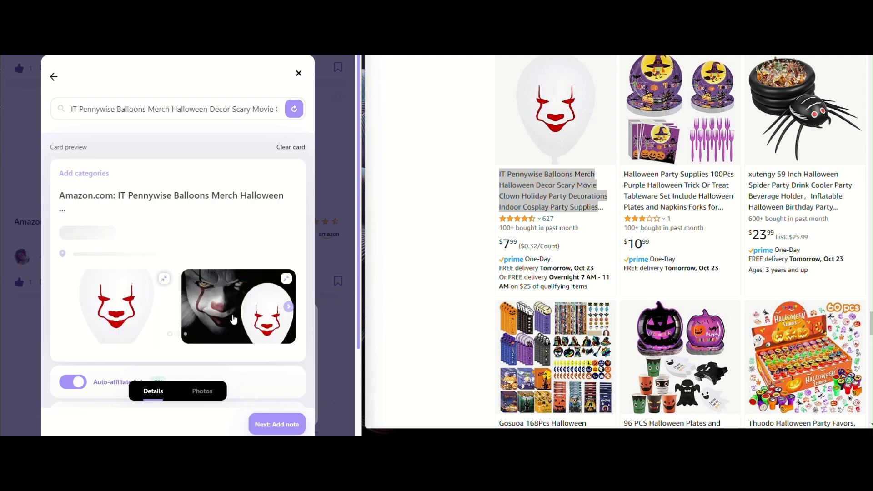
{"action": "left_click", "coordinate": [277, 423]}
Step: Copy the Amazon title of the Thuodo Halloween Party Favors, 120 Pieces Assorted Stamps and add its matching card without a note
{"action": "scroll", "coordinate": [805, 227], "scroll_direction": "down", "scroll_amount": 5}
{"action": "left_click_drag", "start_coordinate": [749, 196], "coordinate": [848, 232]}
{"action": "key", "text": "ctrl+c"}
{"action": "left_click", "coordinate": [179, 389]}
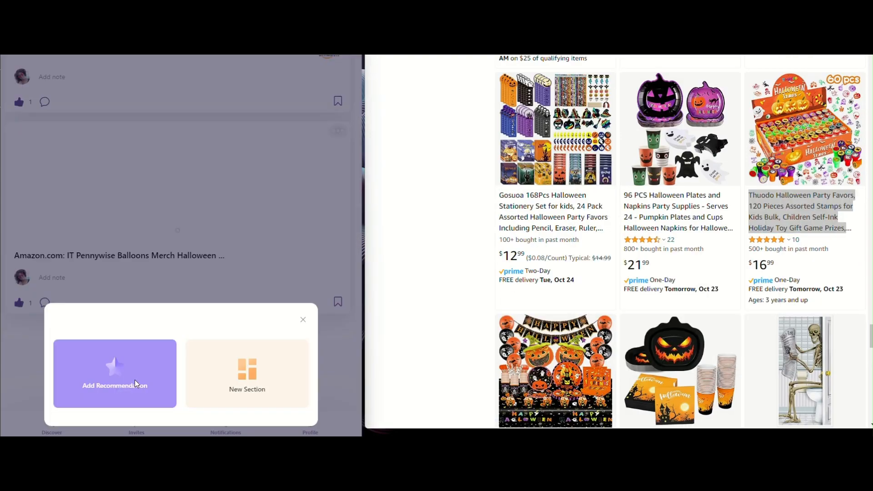
{"action": "left_click", "coordinate": [127, 377]}
{"action": "left_click", "coordinate": [189, 109]}
{"action": "key", "text": "ctrl+v"}
{"action": "left_click", "coordinate": [276, 424]}
Step: Copy the Amazon title of the Beistle Skeleton Restroom Door Cover and add its matching card as a recommendation without a note
{"action": "scroll", "coordinate": [719, 244], "scroll_direction": "down", "scroll_amount": 5}
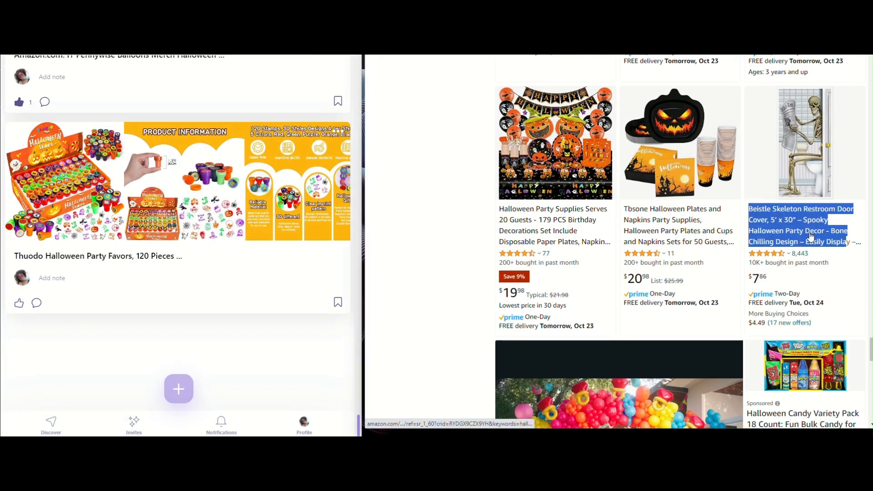
{"action": "key", "text": "ctrl+c"}
{"action": "left_click", "coordinate": [179, 389]}
{"action": "left_click", "coordinate": [127, 378]}
{"action": "left_click", "coordinate": [189, 109]}
{"action": "key", "text": "ctrl+v"}
{"action": "left_click", "coordinate": [121, 146]}
{"action": "left_click", "coordinate": [276, 423]}
Step: Add the Halloween Party Supplies Serves 20 Guests - 179 PCS set by its Amazon title without a note and select the Halloween Candy Variety Pack title
{"action": "left_click_drag", "start_coordinate": [499, 209], "coordinate": [566, 230]}
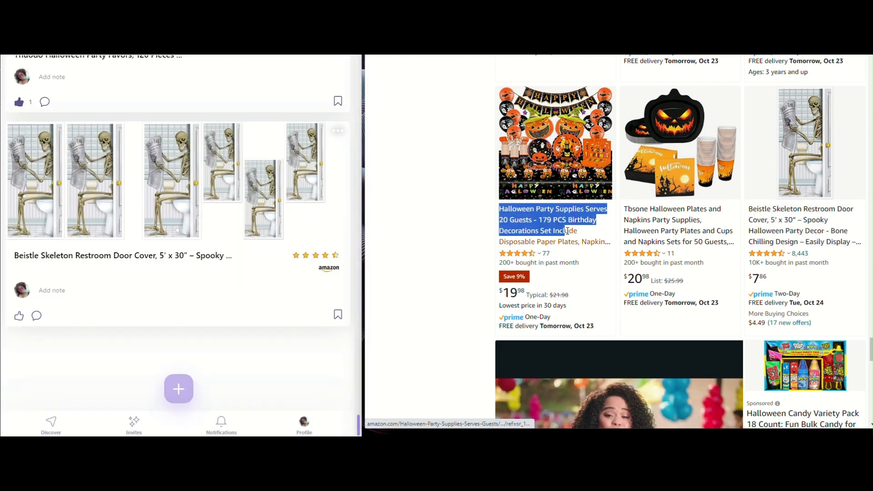
{"action": "left_click", "coordinate": [21, 321]}
{"action": "left_click", "coordinate": [179, 389]}
{"action": "left_click", "coordinate": [115, 375]}
{"action": "key", "text": "ctrl+v"}
{"action": "left_click", "coordinate": [189, 147]}
{"action": "scroll", "coordinate": [718, 244], "scroll_direction": "down", "scroll_amount": 5}
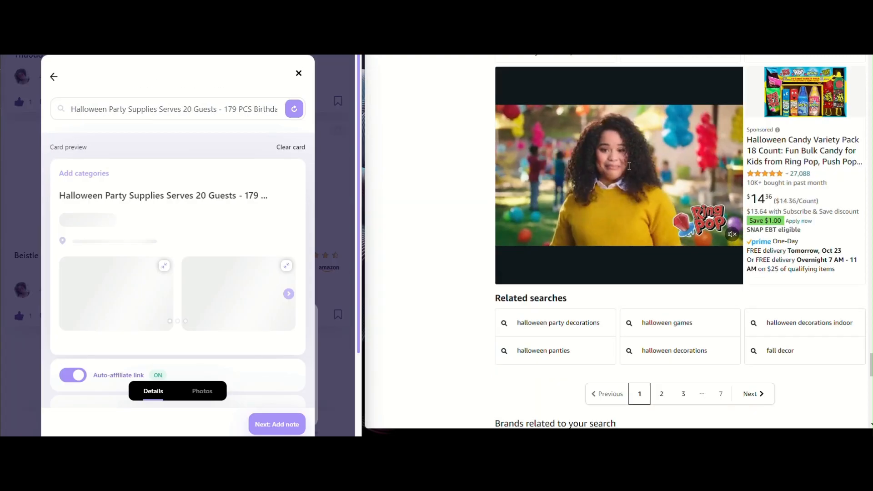
{"action": "left_click_drag", "start_coordinate": [812, 175], "coordinate": [753, 142]}
{"action": "left_click", "coordinate": [277, 423]}
Step: Copy the selected Halloween Candy Variety Pack 18 Count title and add its matching card as a recommendation without a note
{"action": "key", "text": "ctrl+c"}
{"action": "left_click", "coordinate": [178, 388]}
{"action": "left_click", "coordinate": [115, 375]}
{"action": "left_click", "coordinate": [182, 113]}
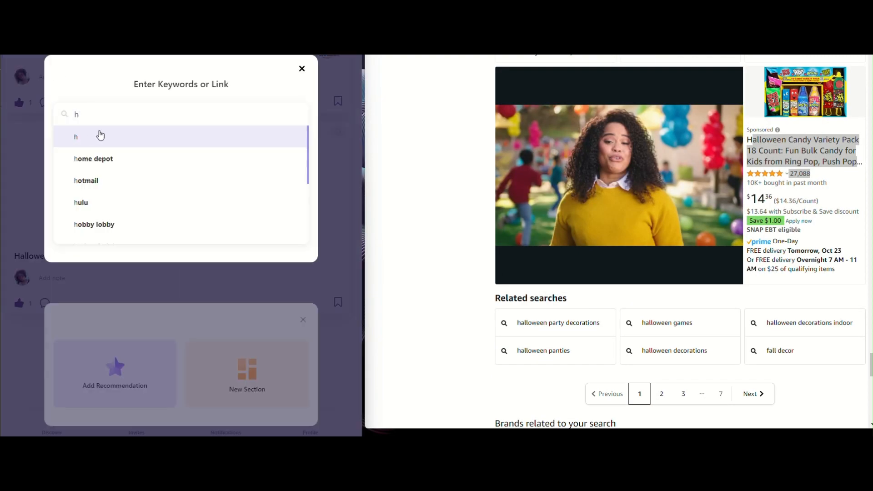
{"action": "key", "text": "ctrl+v"}
{"action": "left_click", "coordinate": [188, 244]}
{"action": "left_click", "coordinate": [276, 423]}
{"action": "left_click", "coordinate": [179, 389]}
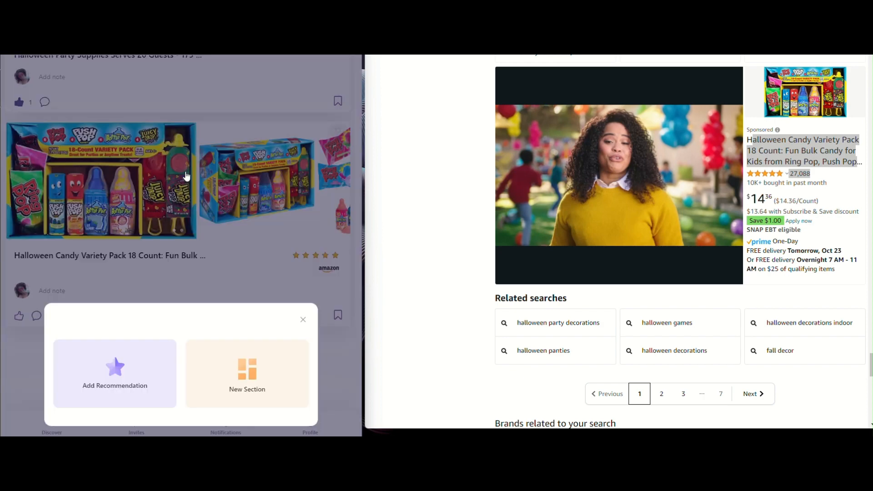
{"action": "left_click", "coordinate": [187, 175]}
Step: Leave the Halloween party list for the profile's list overview and open the Invites page with the invite link
{"action": "mouse_move", "coordinate": [359, 409]}
{"action": "left_mouse_down"}
{"action": "mouse_move", "coordinate": [382, 312]}
{"action": "mouse_move", "coordinate": [364, 63]}
{"action": "left_mouse_up"}
{"action": "left_click", "coordinate": [50, 58]}
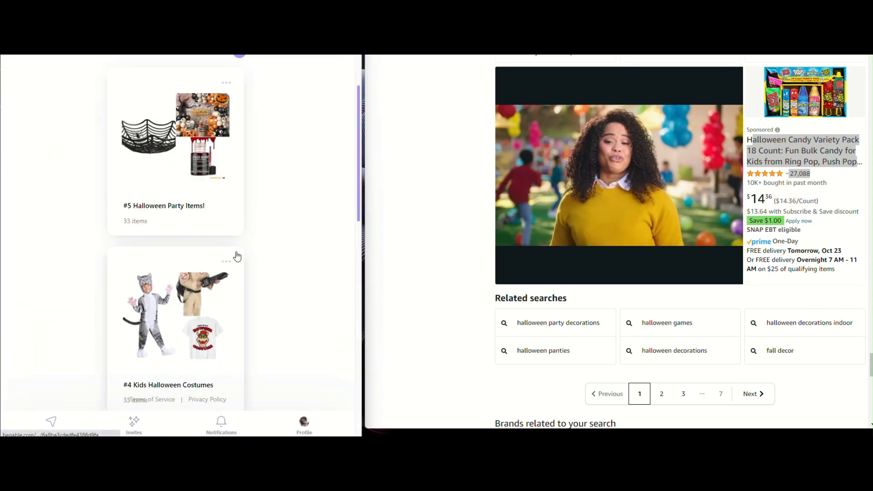
{"action": "left_click", "coordinate": [137, 425]}
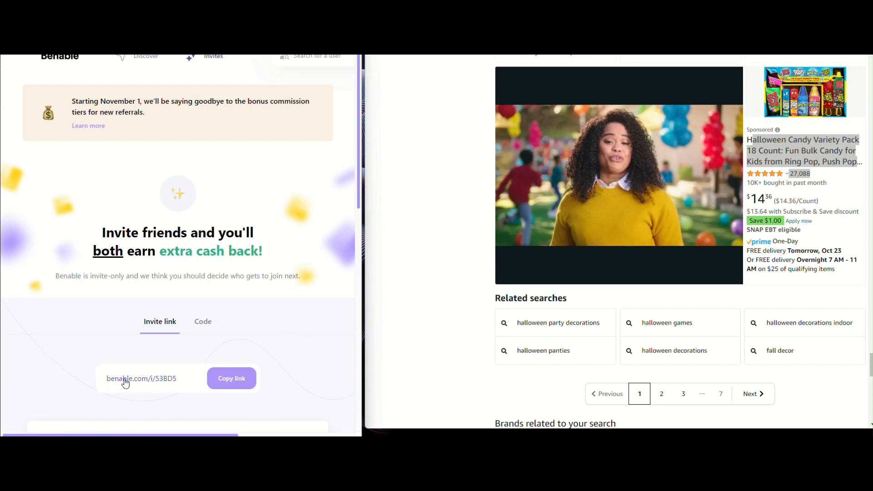